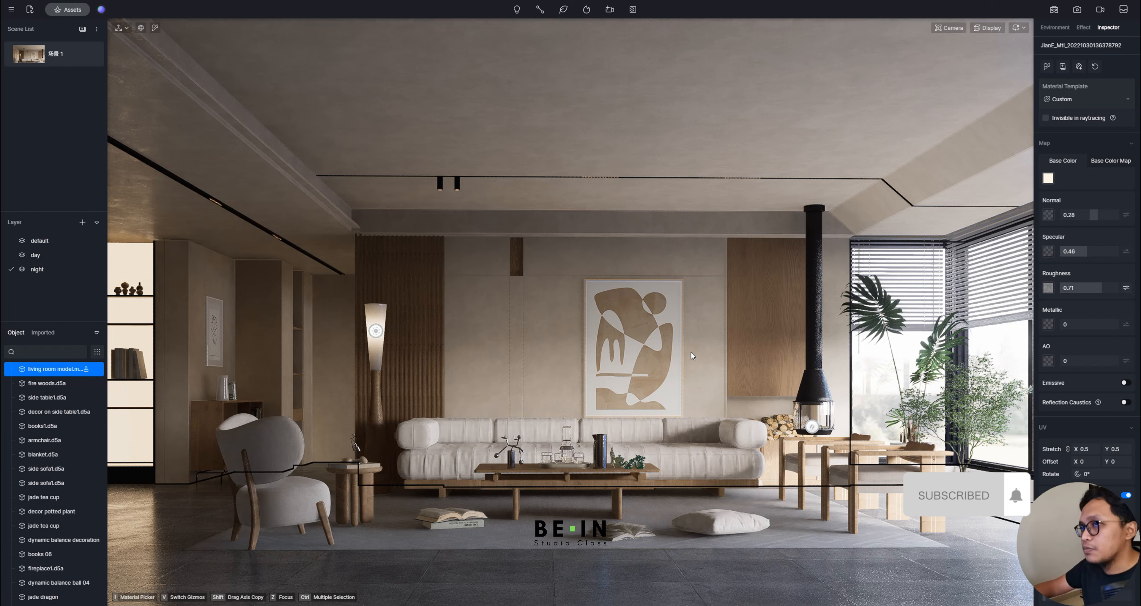
Step: Delete the dark metallic vase and the dynamic balance decoration from the coffee table in front of the sofa
{"action": "right_click_drag", "start_coordinate": [638, 331], "coordinate": [638, 367]}
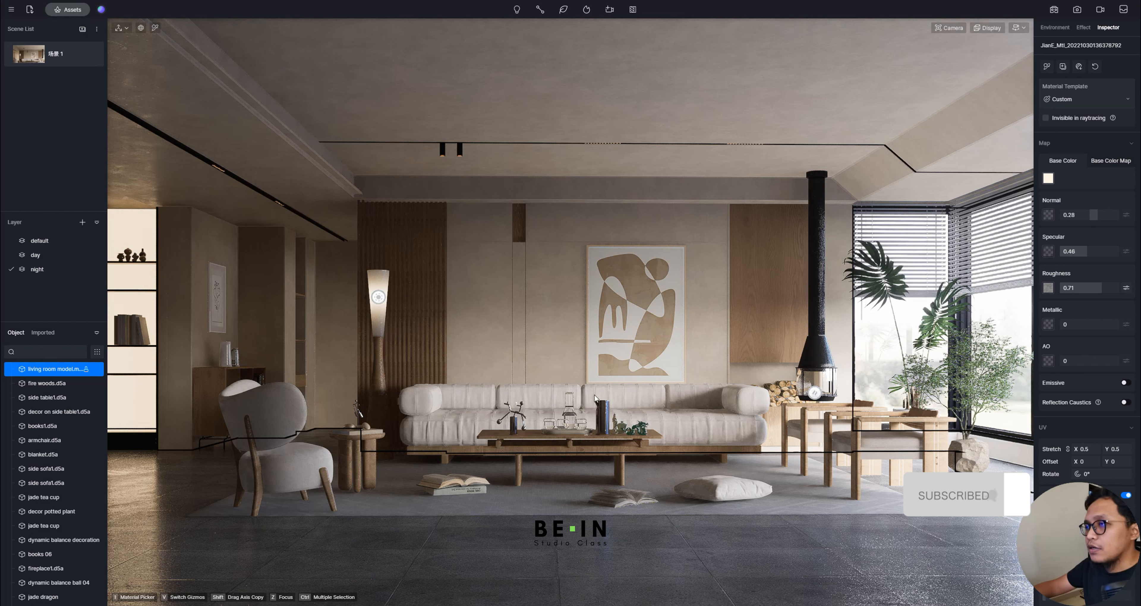
{"action": "right_click_drag", "start_coordinate": [582, 372], "coordinate": [584, 398]}
{"action": "scroll", "coordinate": [584, 398], "scroll_direction": "up", "scroll_amount": 2}
{"action": "scroll", "coordinate": [584, 397], "scroll_direction": "up", "scroll_amount": 4}
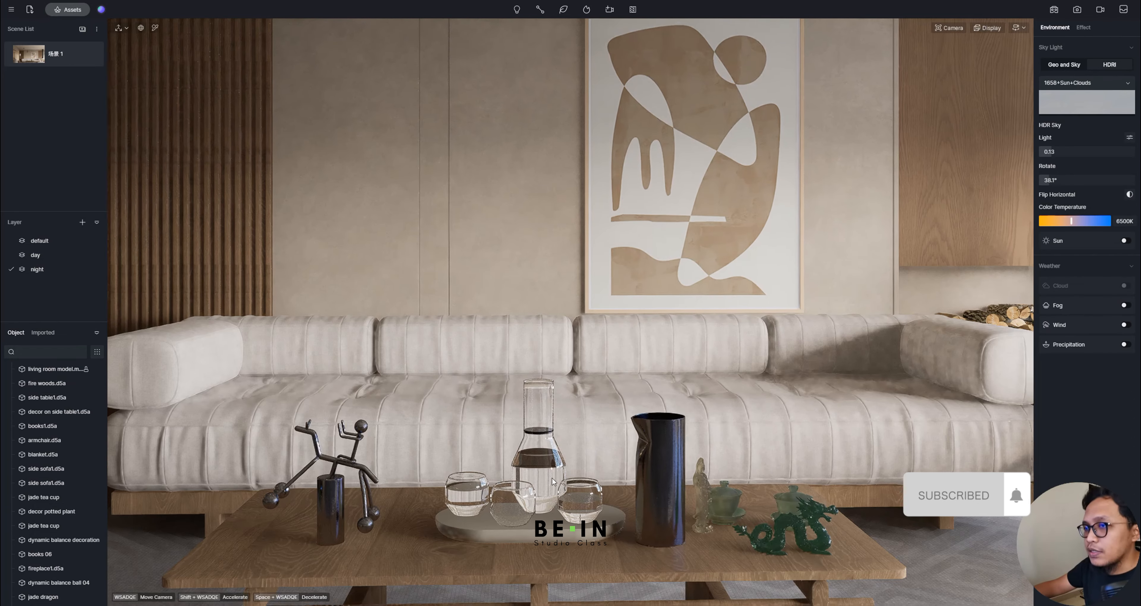
{"action": "key", "text": "a"}
{"action": "right_click_drag", "start_coordinate": [553, 482], "coordinate": [642, 510]}
{"action": "key", "text": "a"}
{"action": "key", "text": "a"}
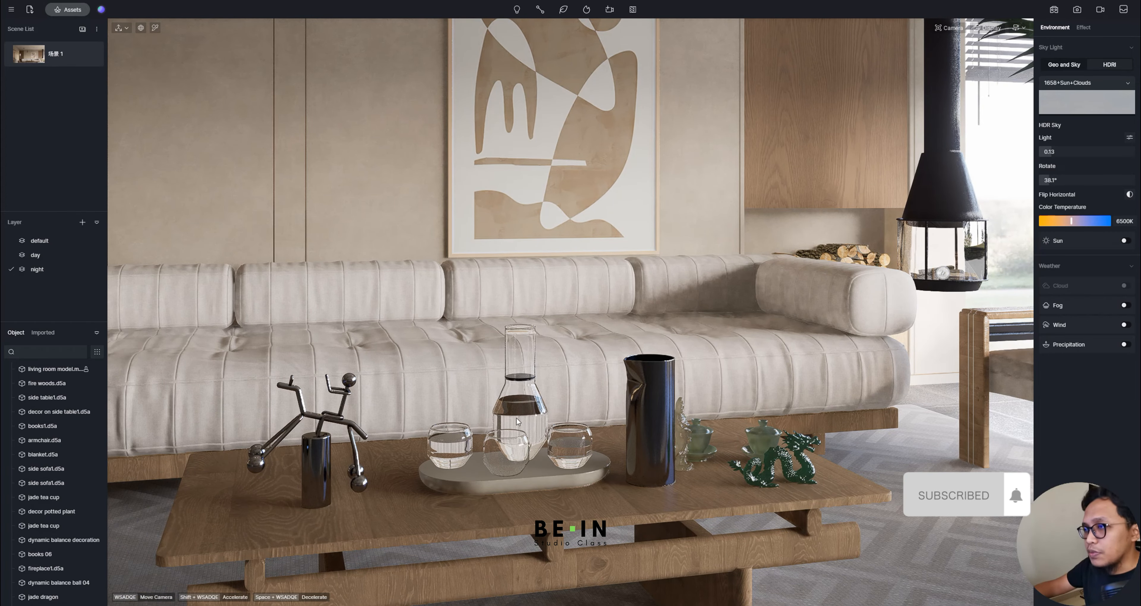
{"action": "right_click_drag", "start_coordinate": [516, 419], "coordinate": [522, 481]}
{"action": "key", "text": "e"}
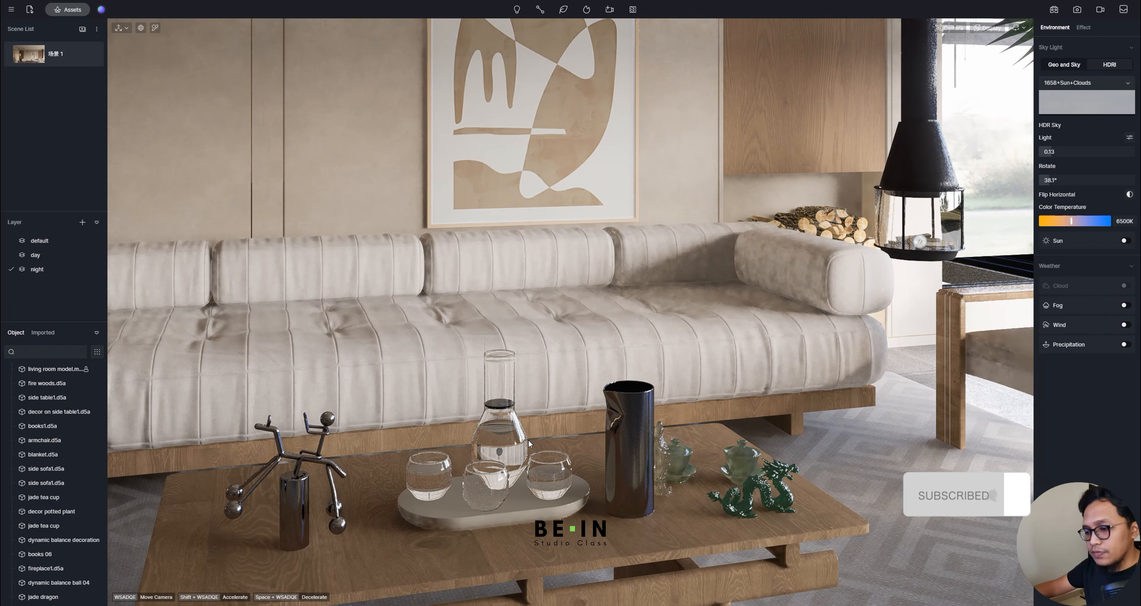
{"action": "right_click_drag", "start_coordinate": [547, 370], "coordinate": [536, 412]}
{"action": "key", "text": "1"}
{"action": "mouse_move", "coordinate": [549, 258]}
{"action": "right_mouse_down"}
{"action": "mouse_move", "coordinate": [523, 570]}
{"action": "mouse_move", "coordinate": [538, 548]}
{"action": "right_mouse_up"}
{"action": "key", "text": "e"}
{"action": "key", "text": "w"}
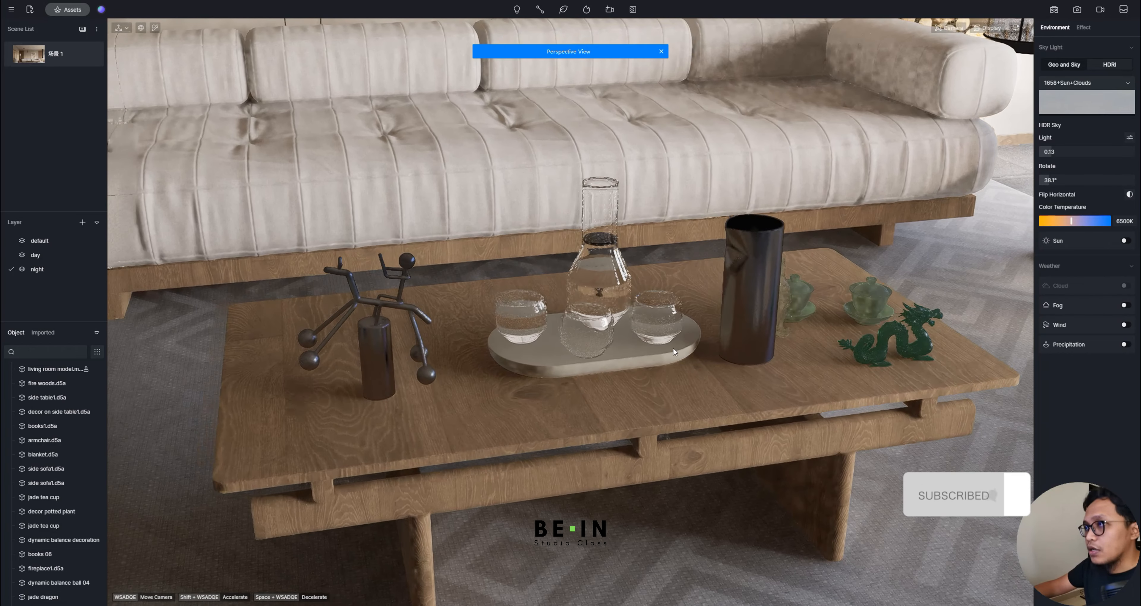
{"action": "left_click", "coordinate": [754, 322]}
{"action": "key", "text": "Delete"}
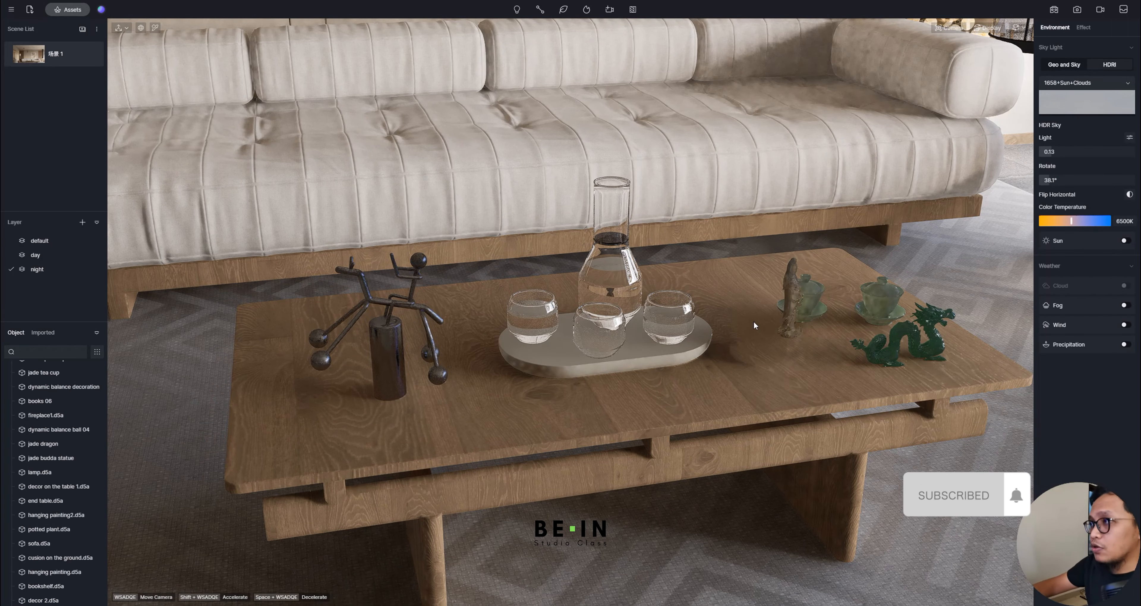
{"action": "left_click", "coordinate": [389, 354]}
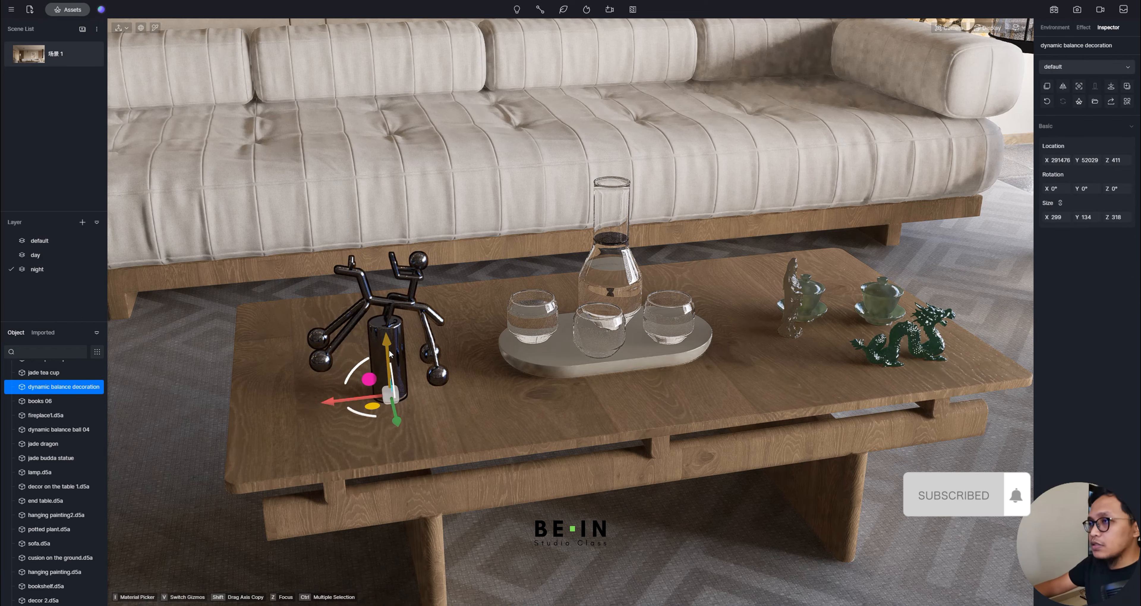
{"action": "key", "text": "Delete"}
Step: Enable caustics on the transparent glass material of the drinking glasses on the coffee table tray
{"action": "right_click_drag", "start_coordinate": [500, 374], "coordinate": [670, 440]}
{"action": "key", "text": "w"}
{"action": "key", "text": "a"}
{"action": "key", "text": "e"}
{"action": "key", "text": "s"}
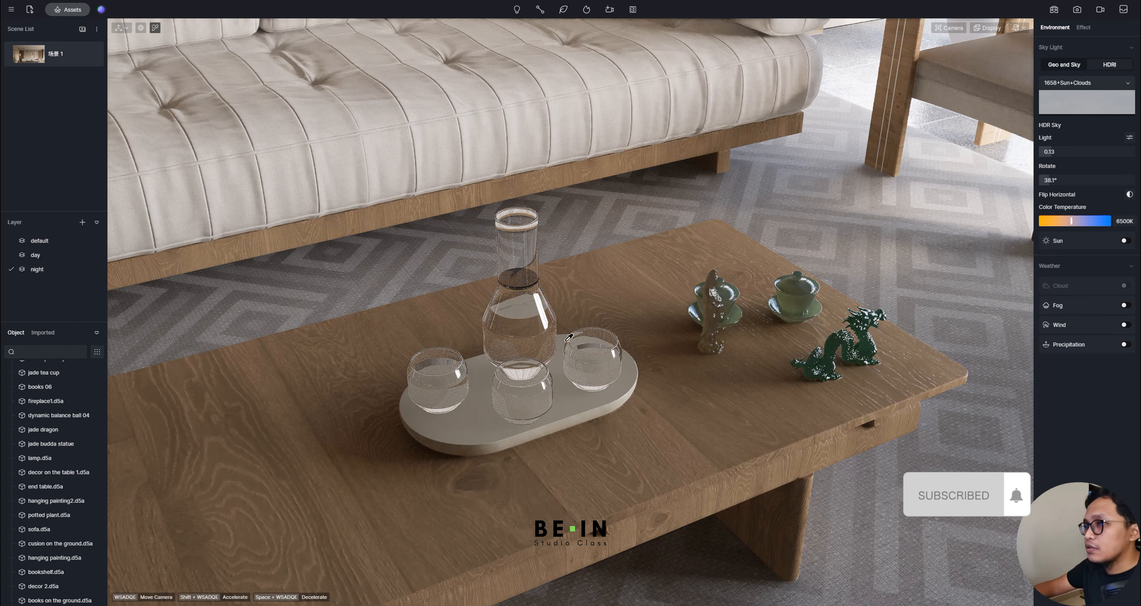
{"action": "left_click", "coordinate": [600, 353]}
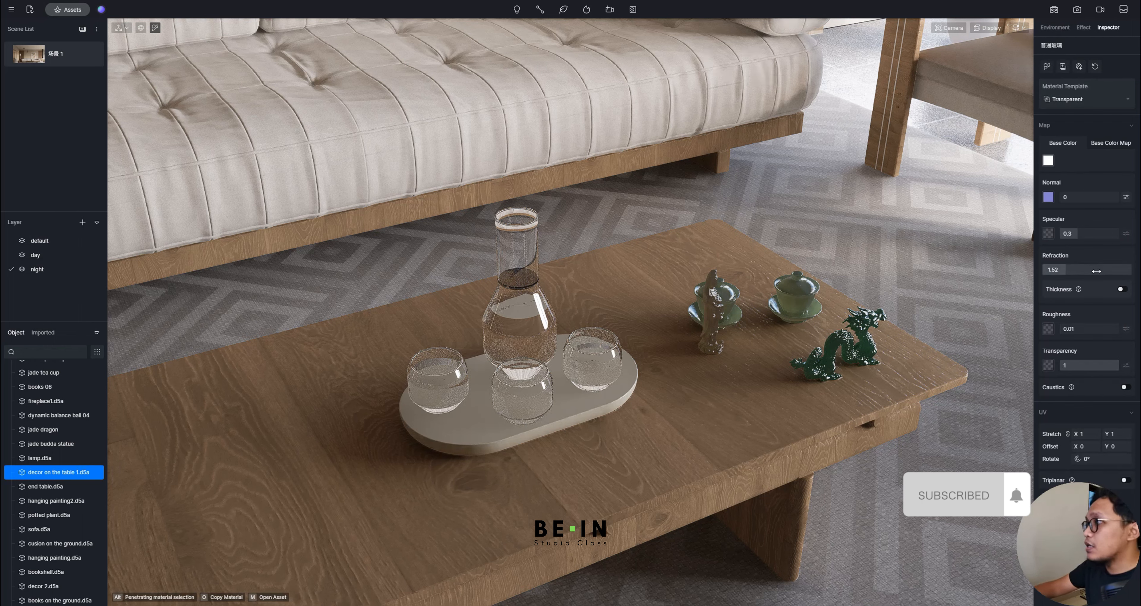
{"action": "left_click", "coordinate": [1123, 387]}
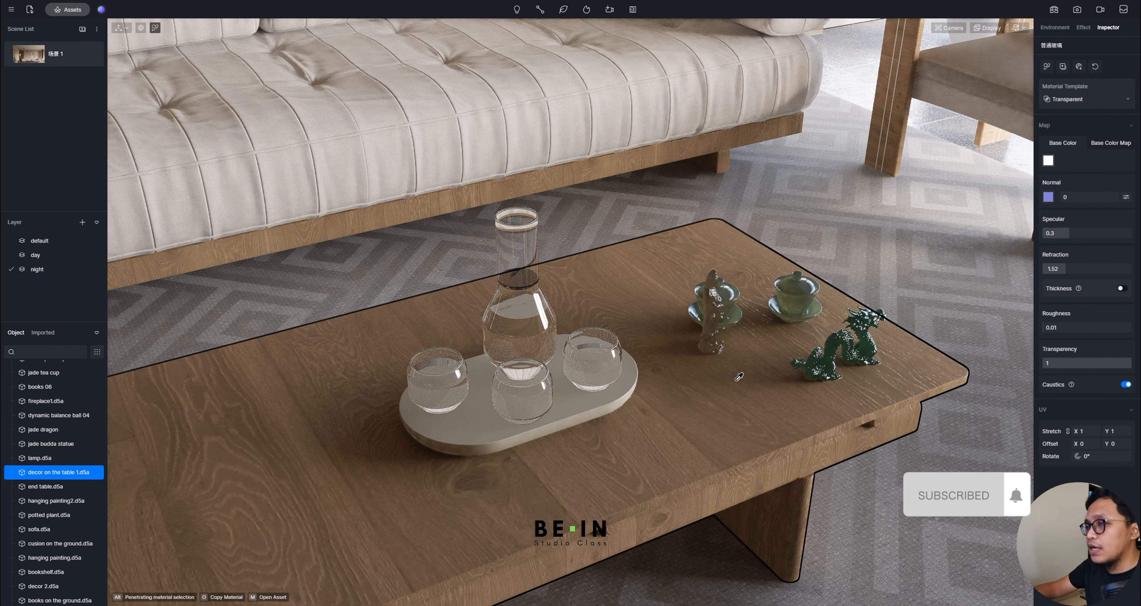
{"action": "key", "text": "Escape"}
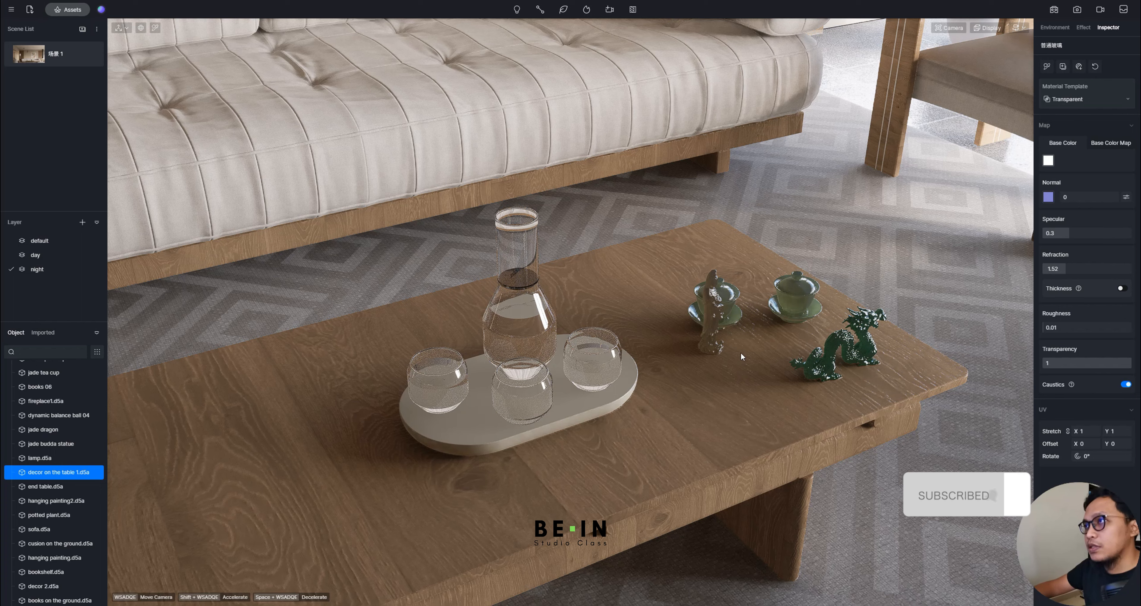
Step: Add a rectangle light over the coffee table and raise it to about Z 883
{"action": "right_click_drag", "start_coordinate": [716, 289], "coordinate": [710, 328]}
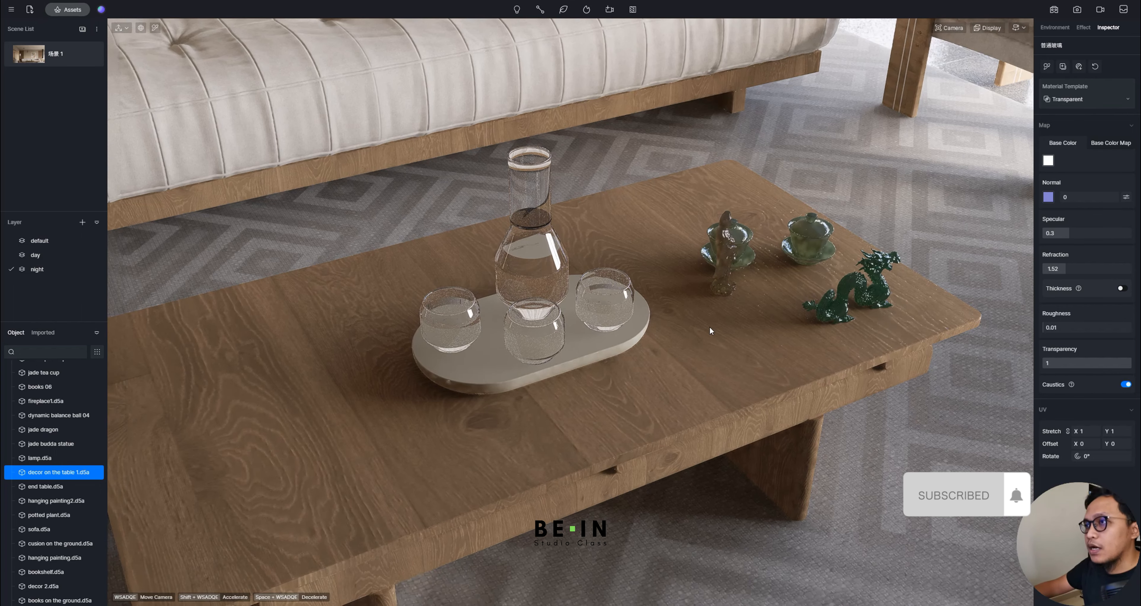
{"action": "key", "text": "w"}
{"action": "right_click_drag", "start_coordinate": [646, 284], "coordinate": [664, 314]}
{"action": "key", "text": "e"}
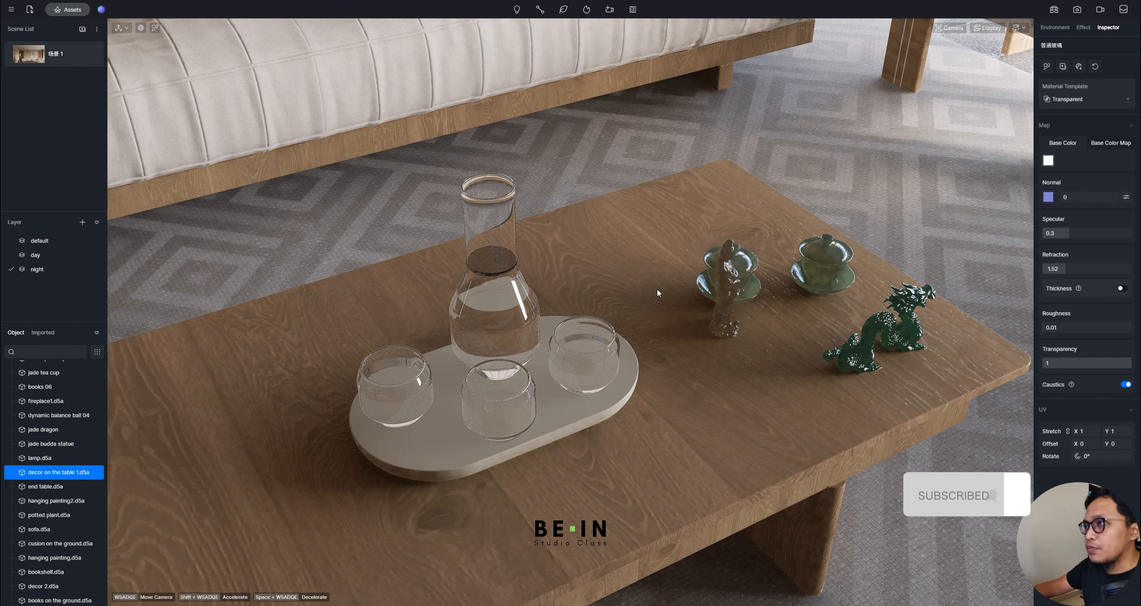
{"action": "key", "text": "4"}
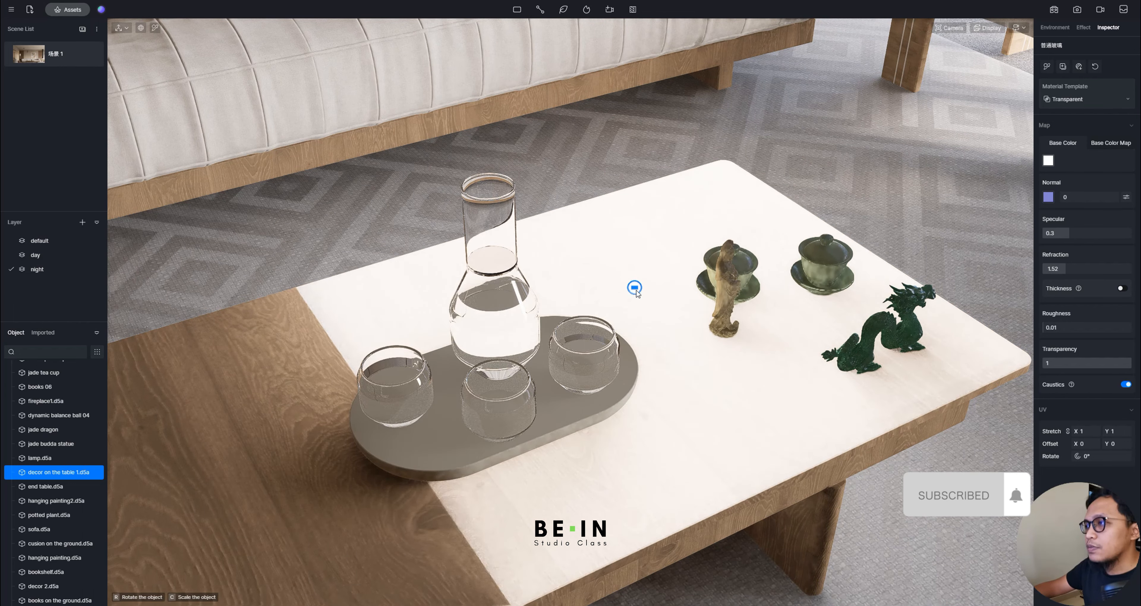
{"action": "left_click", "coordinate": [634, 287]}
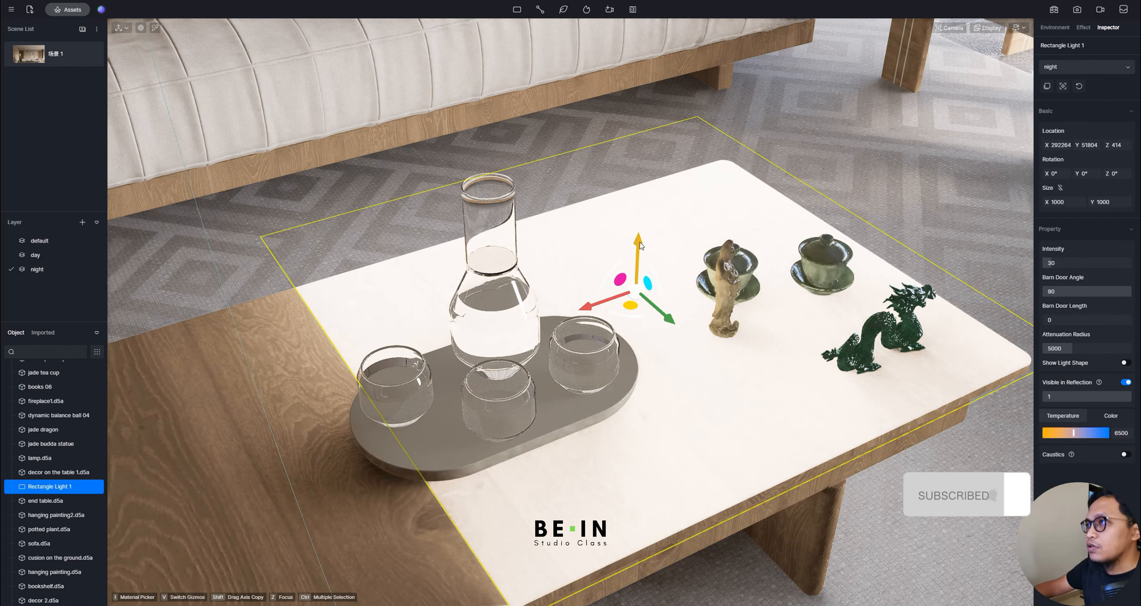
{"action": "left_click_drag", "start_coordinate": [640, 243], "coordinate": [638, 74]}
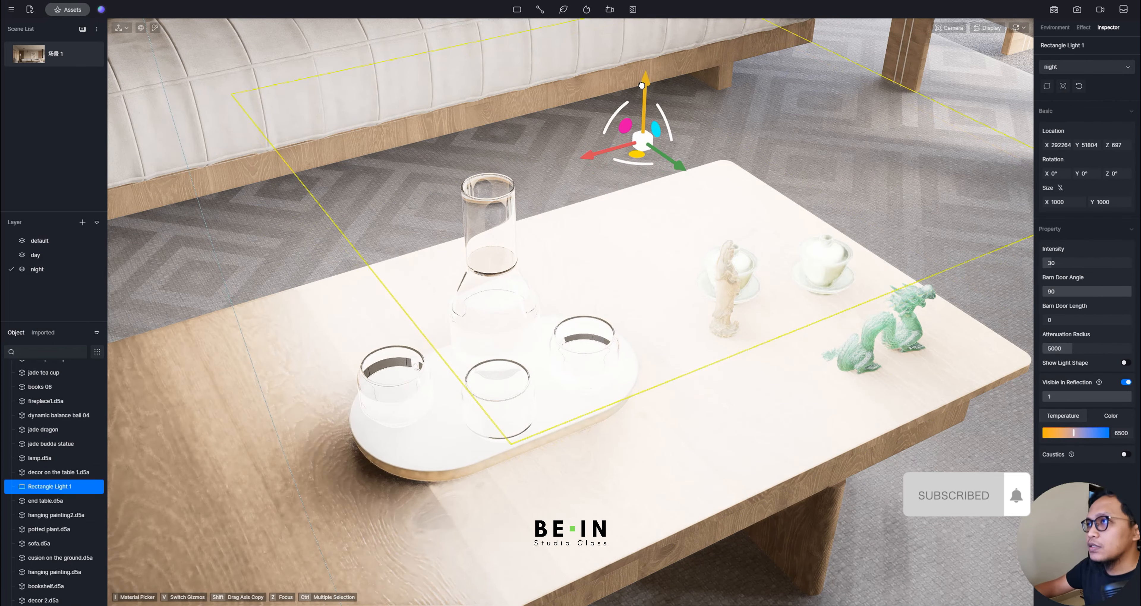
{"action": "right_click_drag", "start_coordinate": [673, 319], "coordinate": [673, 281]}
{"action": "scroll", "coordinate": [673, 282], "scroll_direction": "down", "scroll_amount": 3}
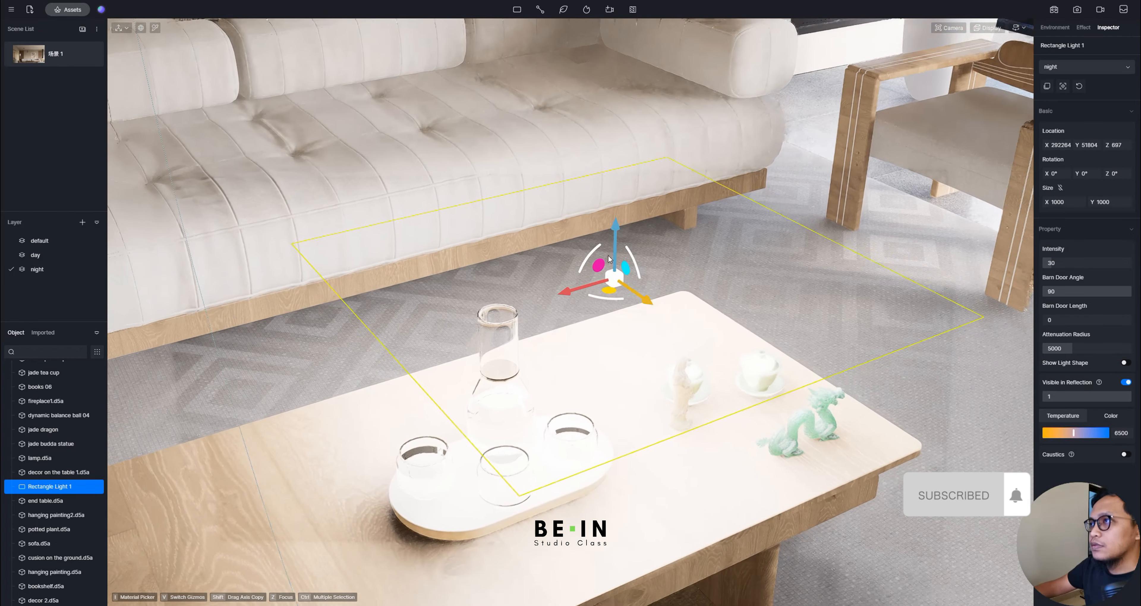
{"action": "left_click_drag", "start_coordinate": [617, 218], "coordinate": [617, 146]}
Step: Move the rectangle light along X to about 293748, near the wooden armchairs, and tilt it to a Y rotation of about 298°
{"action": "scroll", "coordinate": [617, 146], "scroll_direction": "down", "scroll_amount": 3}
{"action": "middle_click_drag", "start_coordinate": [617, 146], "coordinate": [525, 211]}
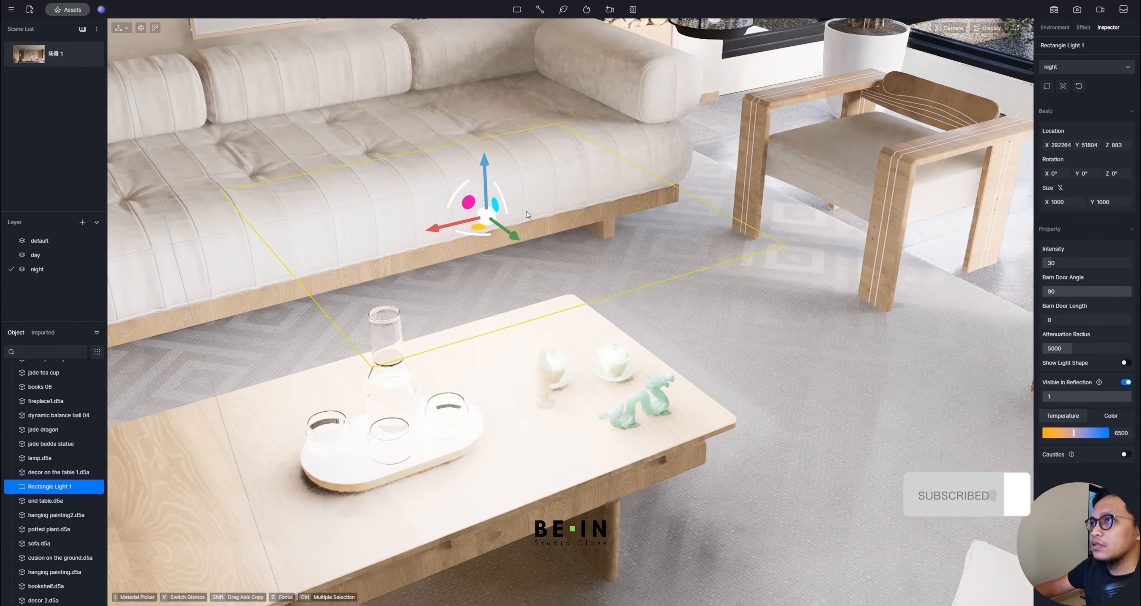
{"action": "left_click_drag", "start_coordinate": [443, 232], "coordinate": [721, 141]}
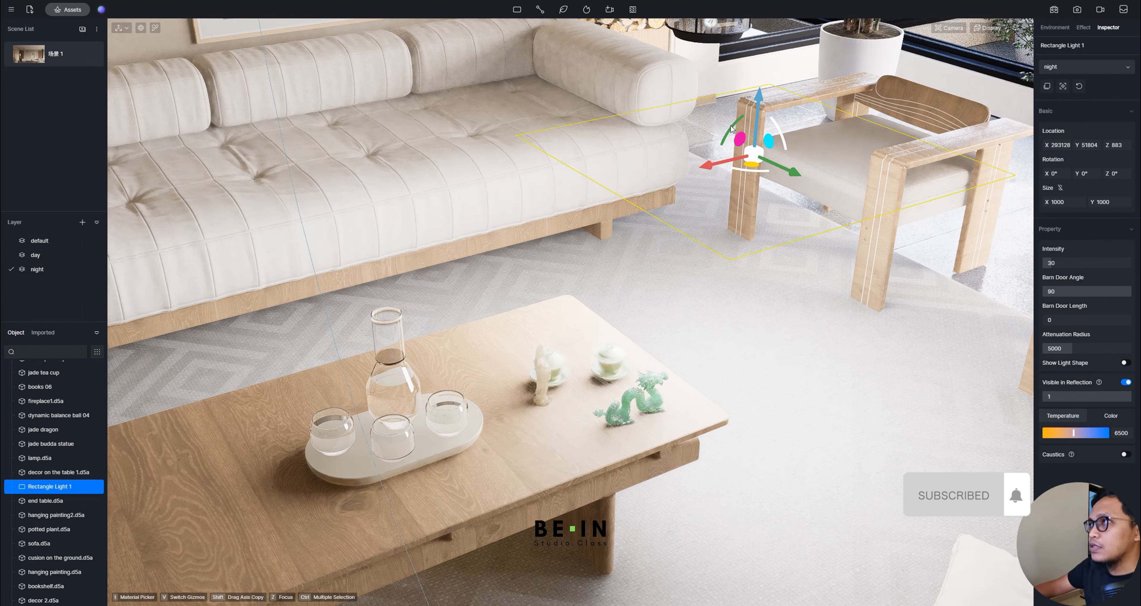
{"action": "left_click_drag", "start_coordinate": [730, 133], "coordinate": [763, 101]}
{"action": "right_click_drag", "start_coordinate": [713, 210], "coordinate": [536, 166]}
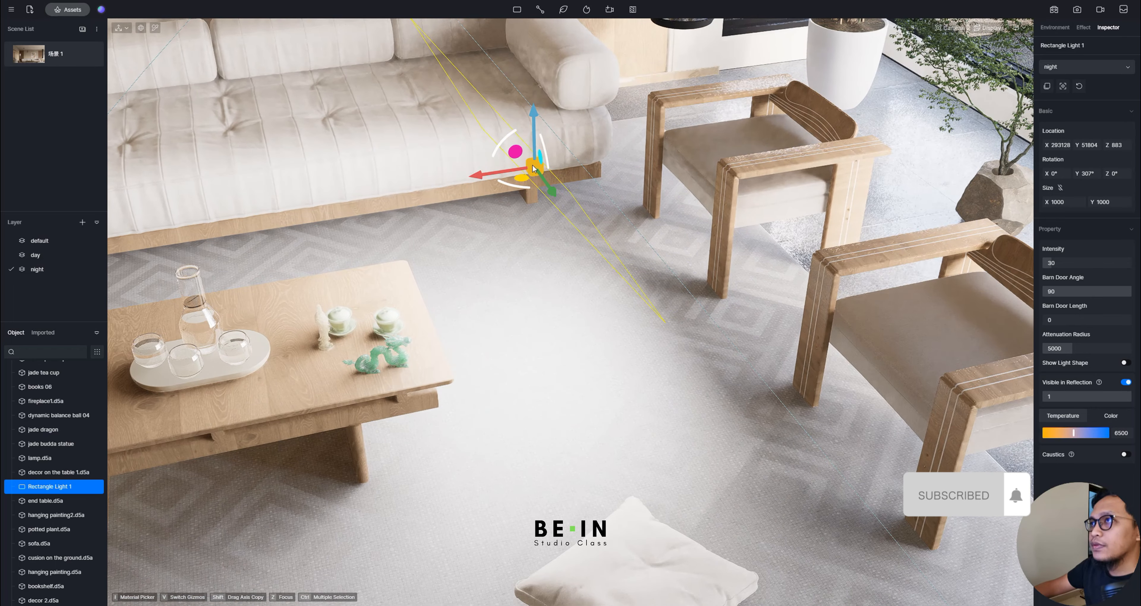
{"action": "left_click_drag", "start_coordinate": [500, 174], "coordinate": [700, 160]}
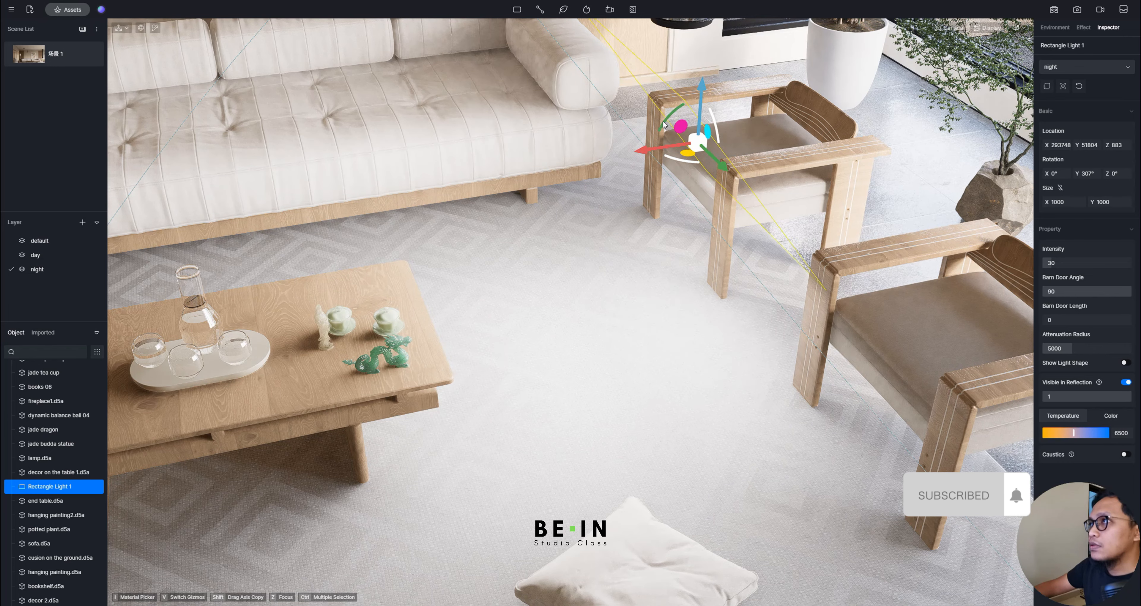
{"action": "left_click_drag", "start_coordinate": [663, 125], "coordinate": [667, 116]}
Step: Enable caustics on the rectangle light that illuminates the glassware on the coffee table
{"action": "right_click_drag", "start_coordinate": [492, 335], "coordinate": [583, 344]}
{"action": "scroll", "coordinate": [622, 351], "scroll_direction": "up", "scroll_amount": 3}
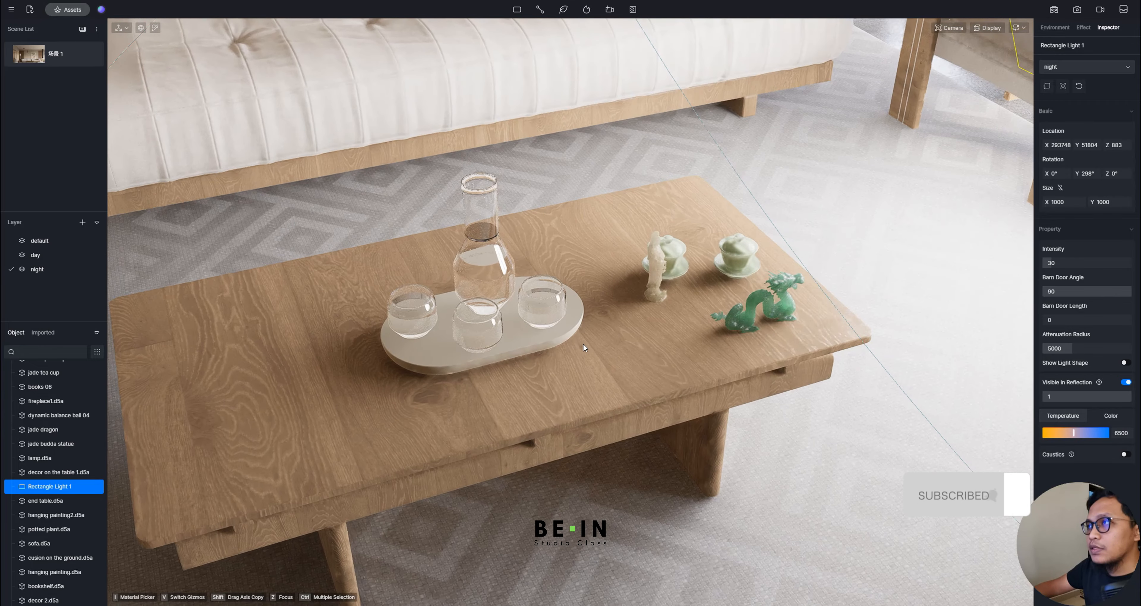
{"action": "scroll", "coordinate": [584, 344], "scroll_direction": "up", "scroll_amount": 3}
{"action": "middle_click_drag", "start_coordinate": [588, 345], "coordinate": [700, 320]}
{"action": "scroll", "coordinate": [701, 320], "scroll_direction": "up", "scroll_amount": 2}
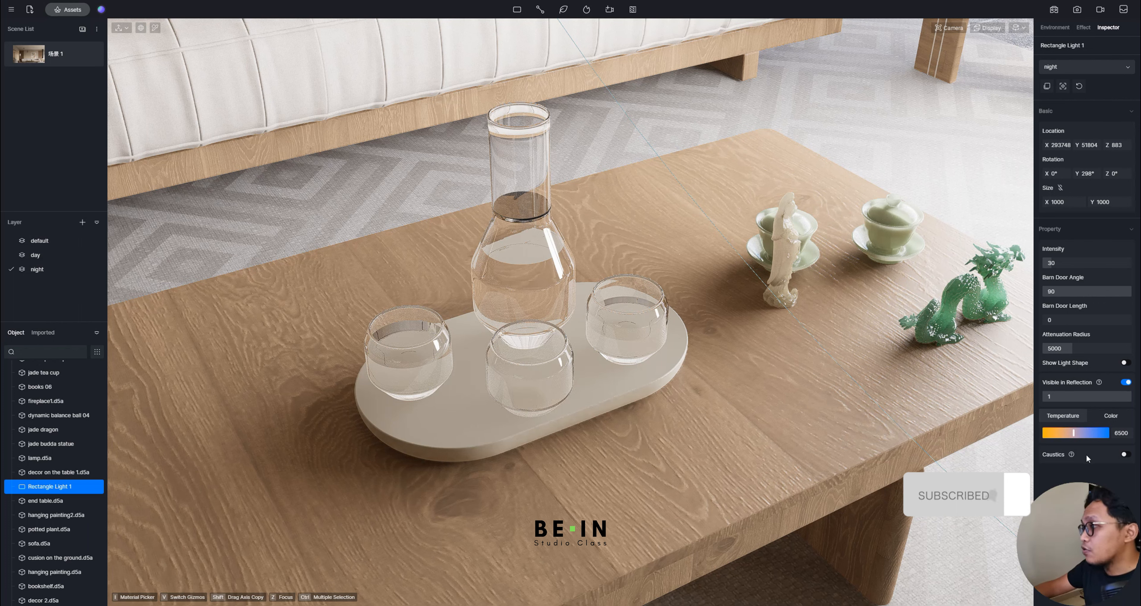
{"action": "left_click", "coordinate": [1124, 455]}
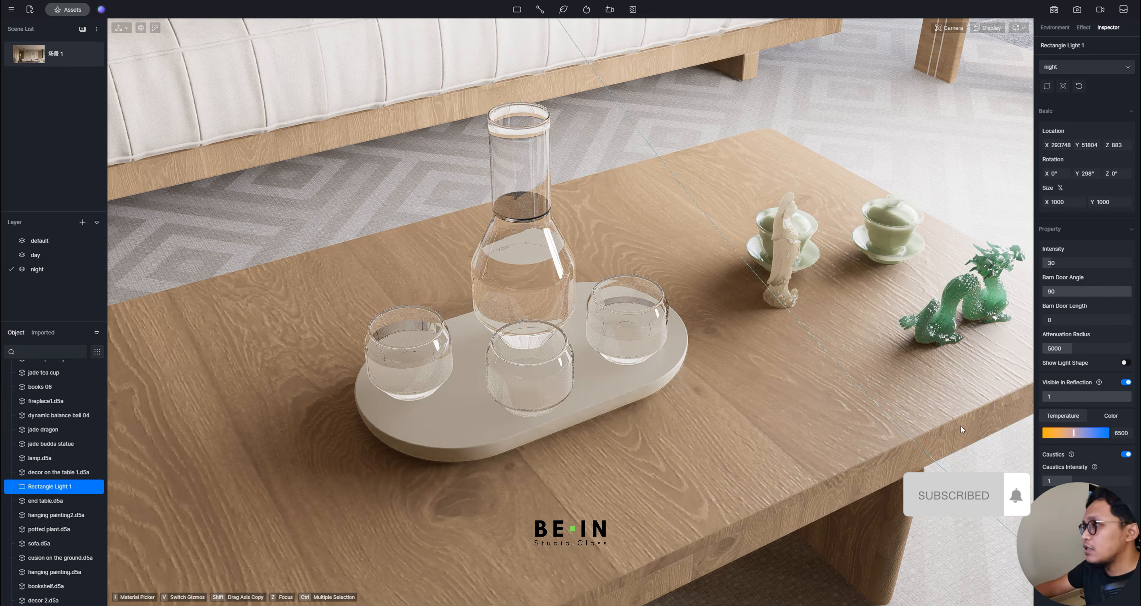
Step: Set the rectangle light's intensity to 48.5, attenuation radius to 6450 and caustics intensity to 1.8
{"action": "key", "text": "d"}
{"action": "right_click_drag", "start_coordinate": [905, 385], "coordinate": [684, 362]}
{"action": "scroll", "coordinate": [709, 374], "scroll_direction": "up", "scroll_amount": 5}
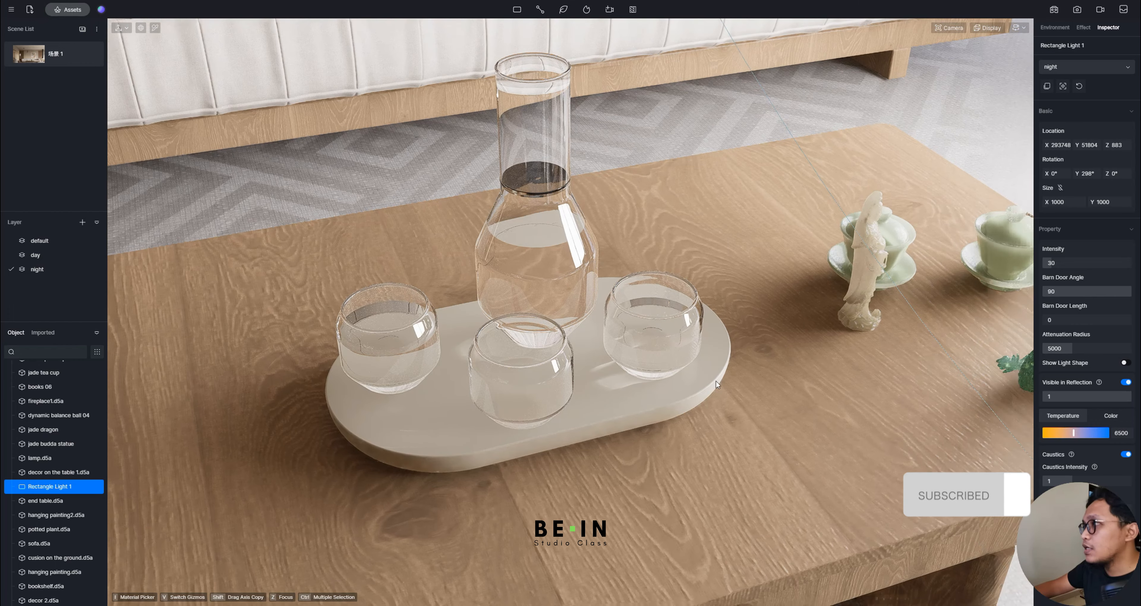
{"action": "right_click_drag", "start_coordinate": [661, 382], "coordinate": [715, 382]}
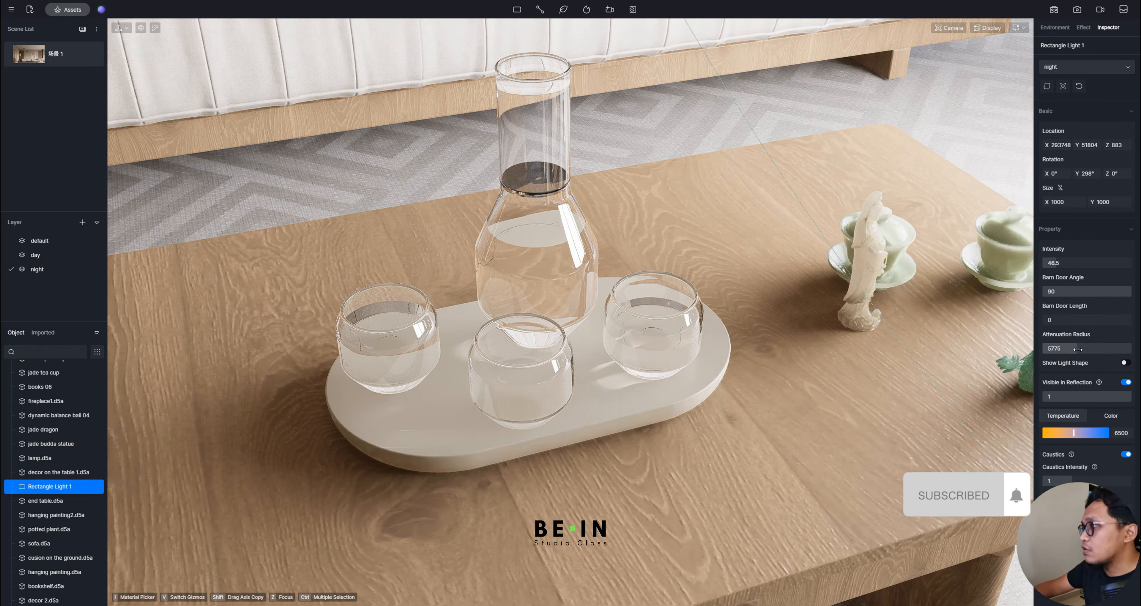
{"action": "left_click_drag", "start_coordinate": [1078, 350], "coordinate": [1083, 350]}
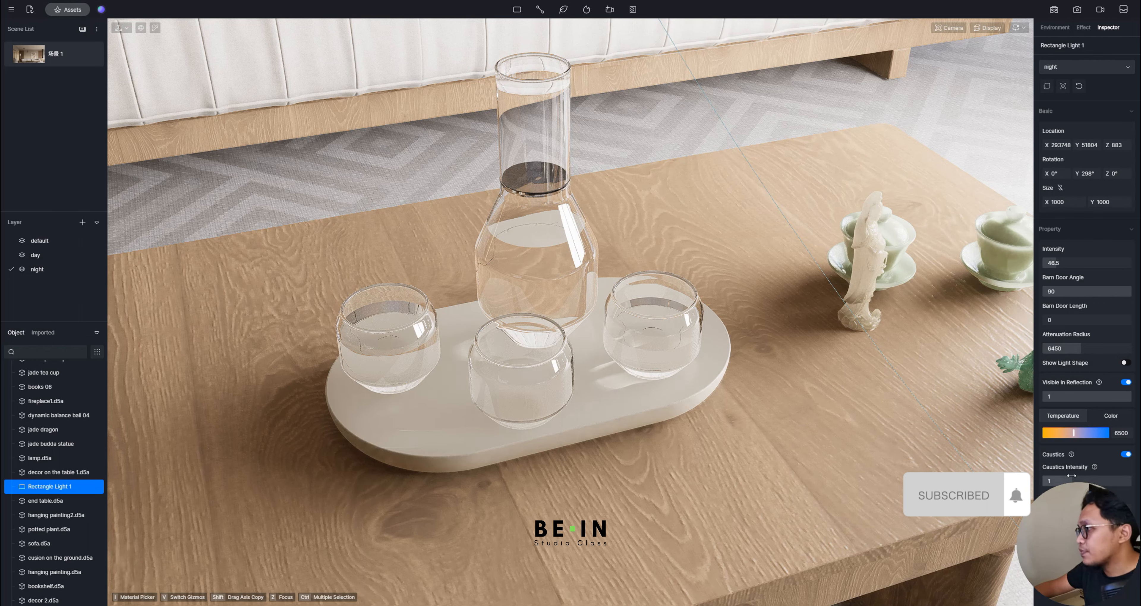
{"action": "left_click_drag", "start_coordinate": [1071, 477], "coordinate": [1095, 477]}
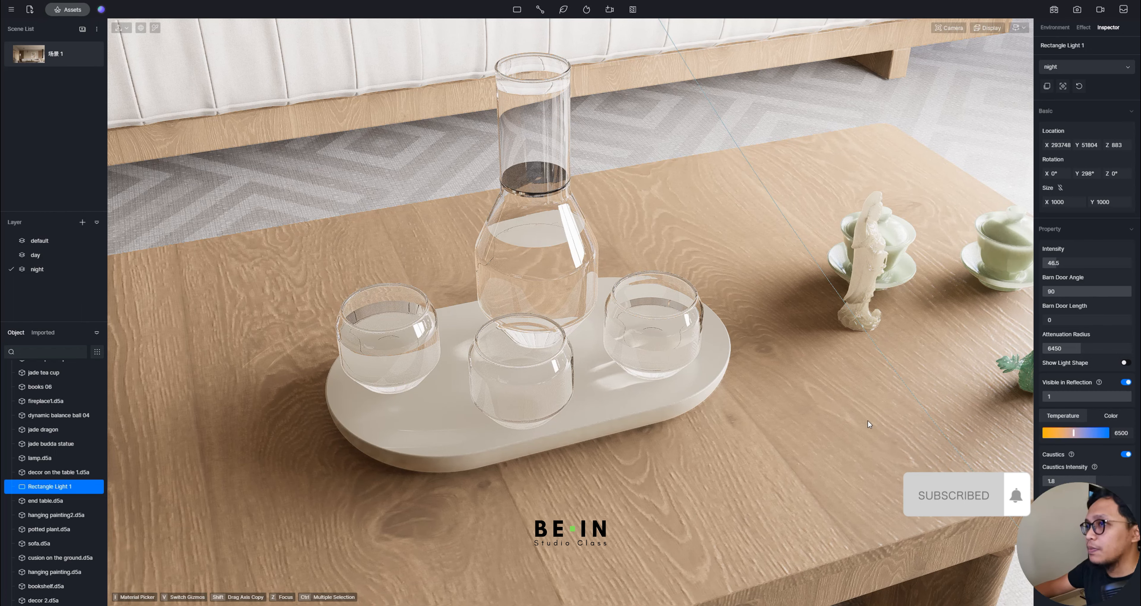
Step: Inspect the caustics around the glasses on the tray and lower the rectangle light's caustics intensity to 0.9
{"action": "right_click_drag", "start_coordinate": [589, 385], "coordinate": [504, 387]}
{"action": "middle_click_drag", "start_coordinate": [460, 347], "coordinate": [563, 381]}
{"action": "scroll", "coordinate": [567, 370], "scroll_direction": "up", "scroll_amount": 5}
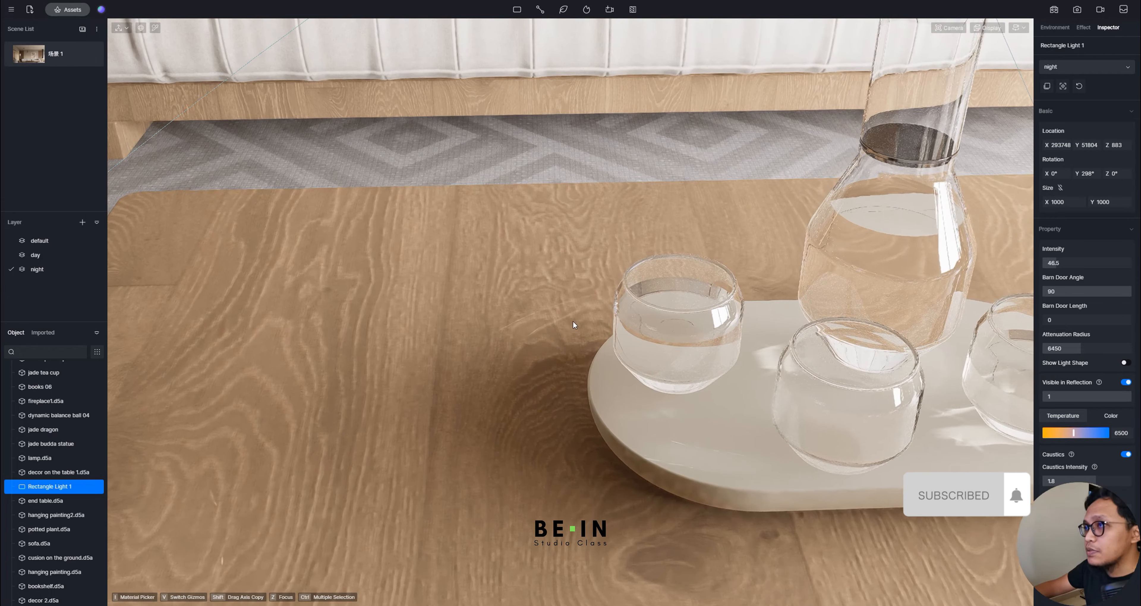
{"action": "scroll", "coordinate": [521, 332], "scroll_direction": "down", "scroll_amount": 5}
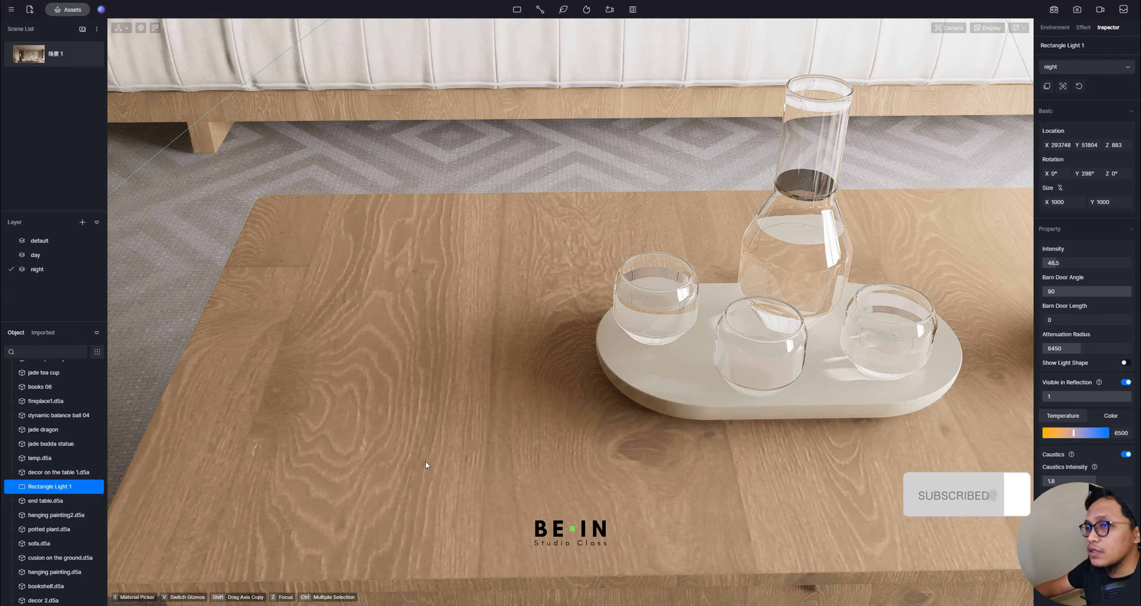
{"action": "right_click_drag", "start_coordinate": [400, 418], "coordinate": [605, 392]}
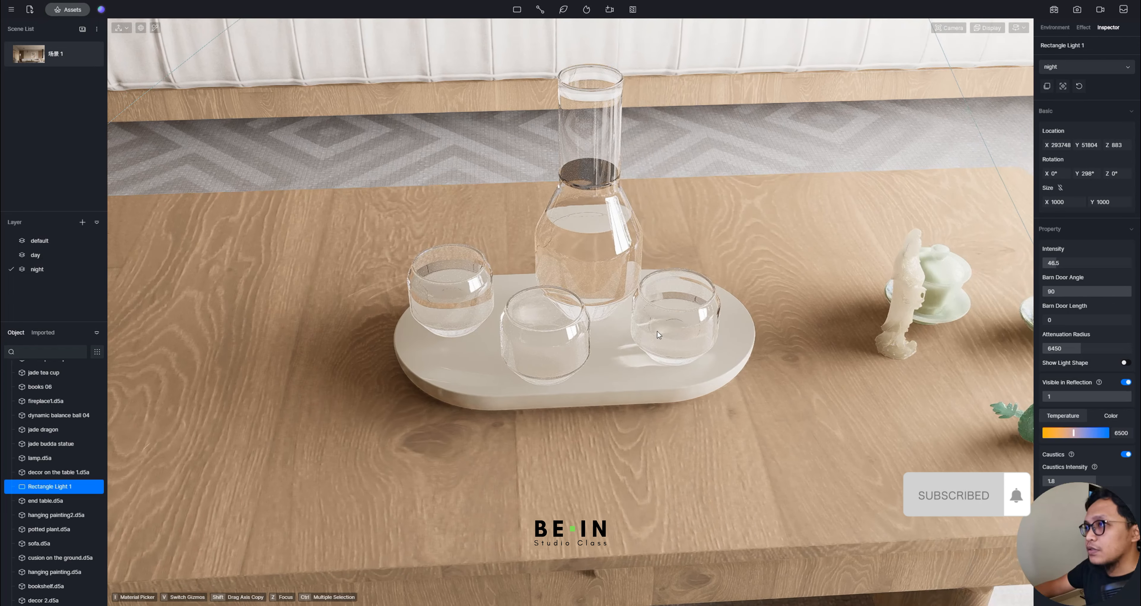
{"action": "scroll", "coordinate": [712, 322], "scroll_direction": "up", "scroll_amount": 3}
{"action": "scroll", "coordinate": [763, 357], "scroll_direction": "up", "scroll_amount": 2}
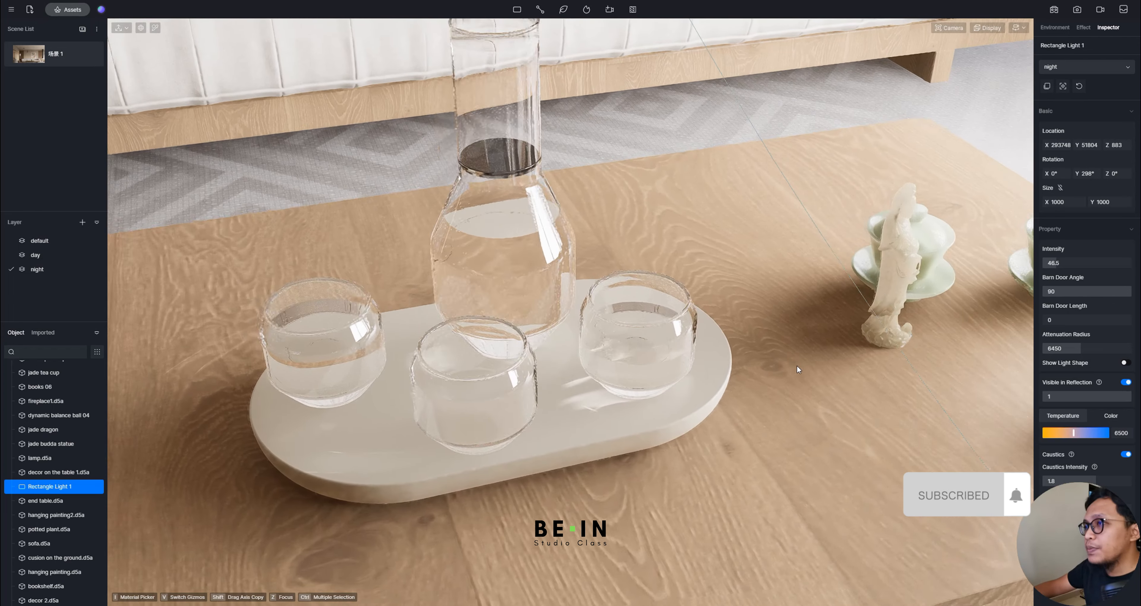
{"action": "key", "text": "a"}
{"action": "right_click_drag", "start_coordinate": [888, 438], "coordinate": [944, 459]}
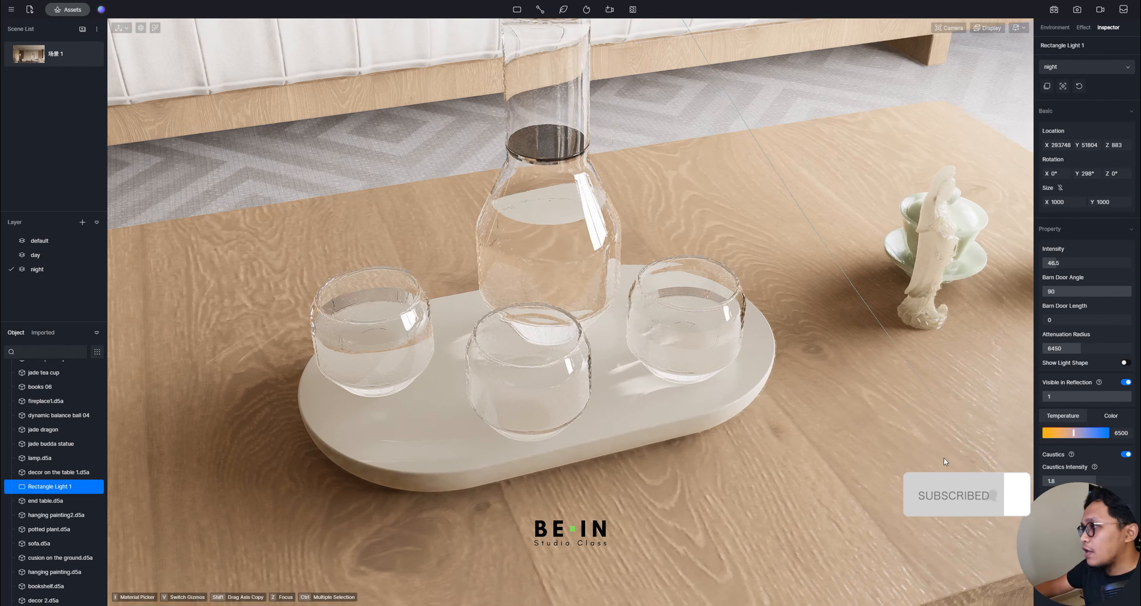
{"action": "key", "text": "d"}
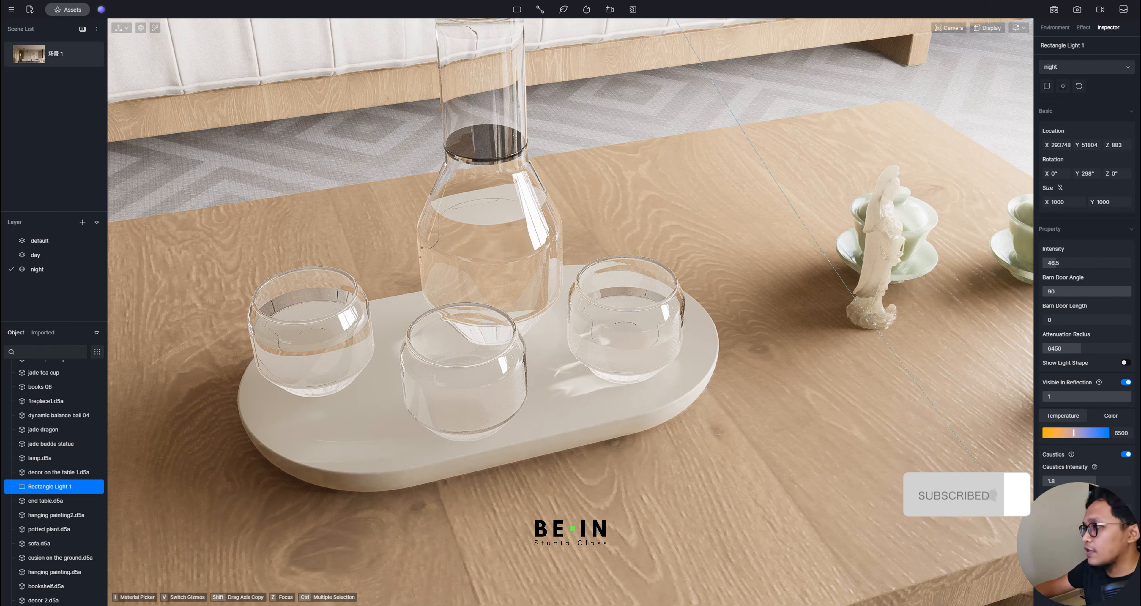
{"action": "mouse_move", "coordinate": [1078, 478]}
{"action": "left_mouse_down"}
{"action": "mouse_move", "coordinate": [1056, 481]}
{"action": "mouse_move", "coordinate": [1068, 480]}
{"action": "left_mouse_up"}
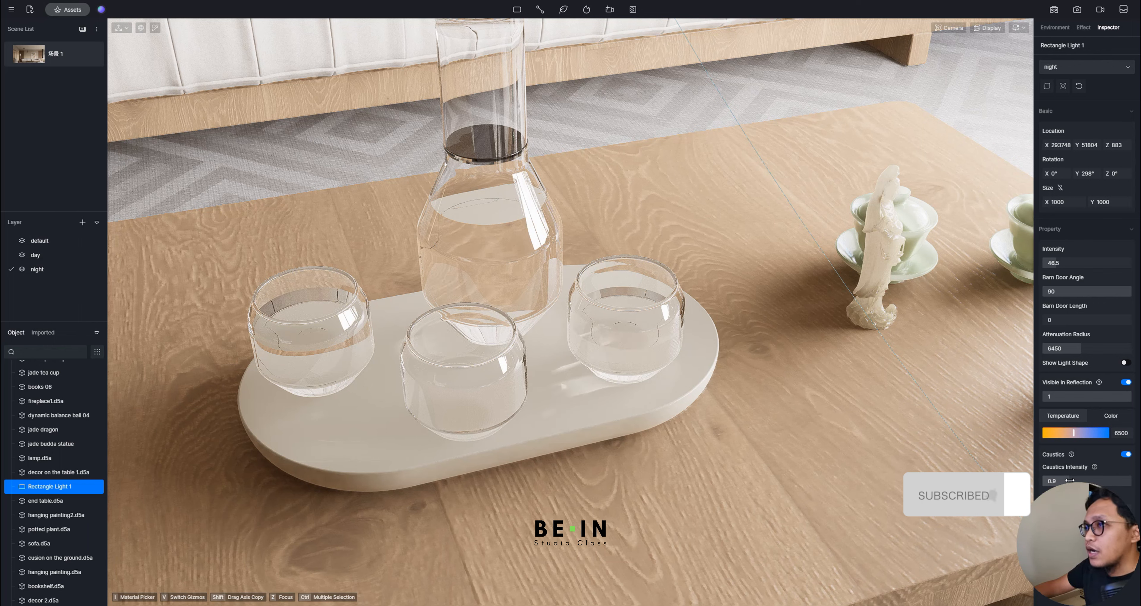
Step: Lower the rectangle light's caustics intensity to 0.5
{"action": "left_click_drag", "start_coordinate": [1070, 480], "coordinate": [1065, 480]}
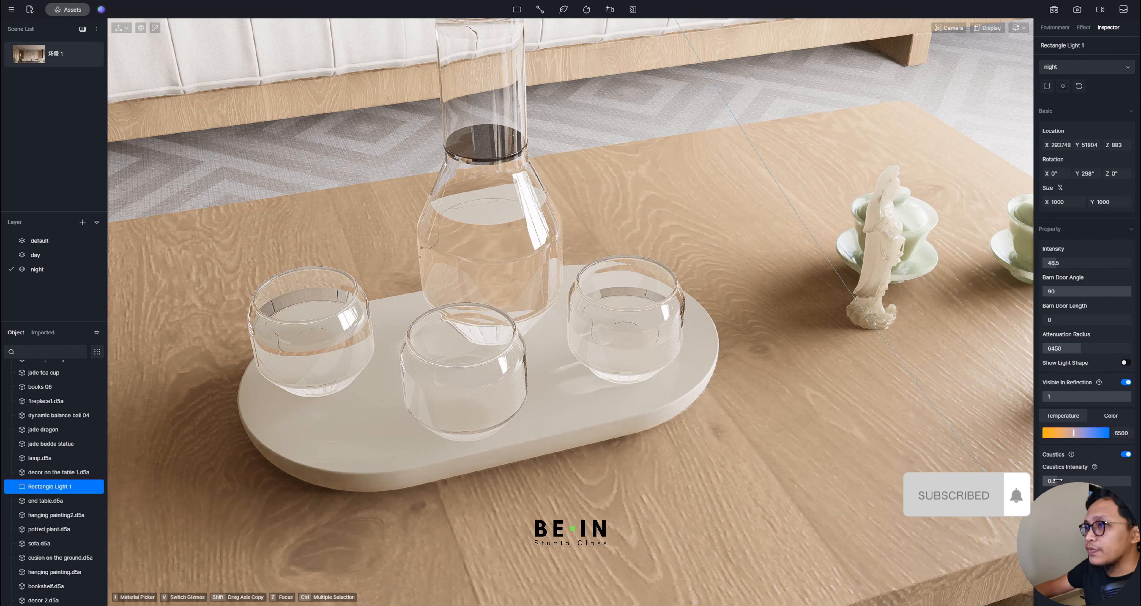
{"action": "left_click_drag", "start_coordinate": [1043, 482], "coordinate": [1042, 482]}
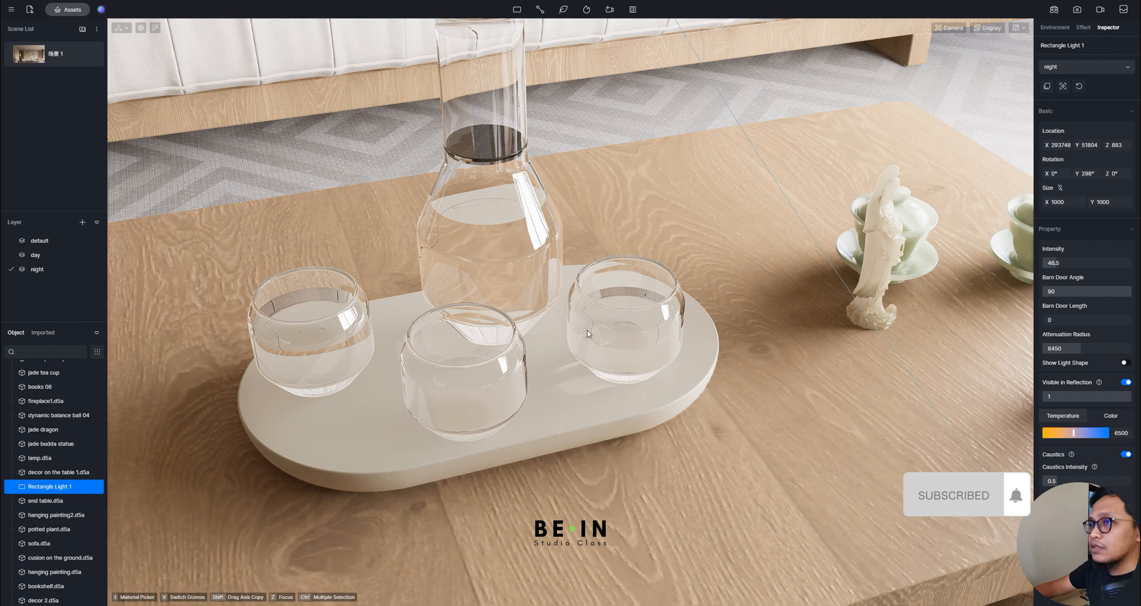
Step: Sample the transparent glass material from the drinking glass on the tray and set its refraction to 1.83
{"action": "key", "text": "i"}
{"action": "left_click", "coordinate": [633, 331]}
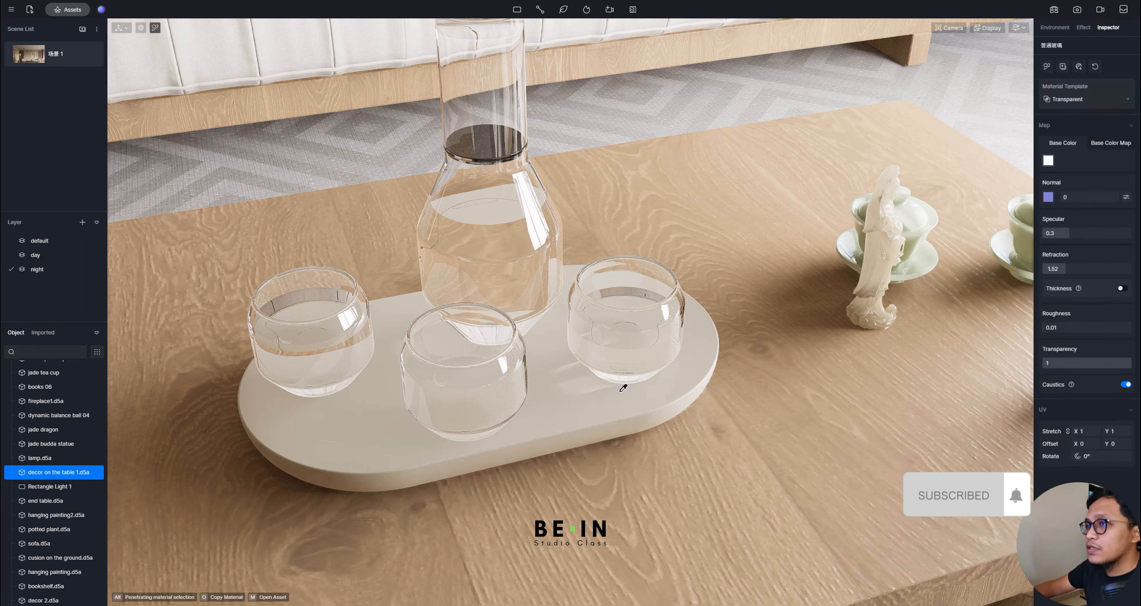
{"action": "right_click_drag", "start_coordinate": [566, 356], "coordinate": [697, 366]}
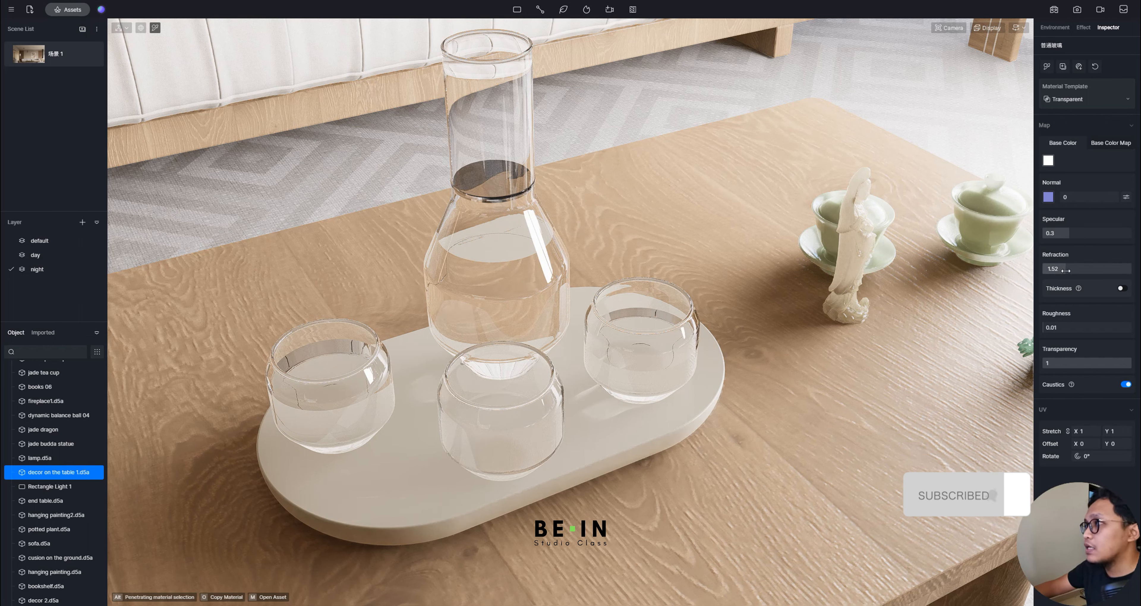
{"action": "mouse_move", "coordinate": [1065, 270]}
{"action": "left_mouse_down"}
{"action": "mouse_move", "coordinate": [1053, 276]}
{"action": "mouse_move", "coordinate": [1114, 283]}
{"action": "mouse_move", "coordinate": [1071, 286]}
{"action": "left_mouse_up"}
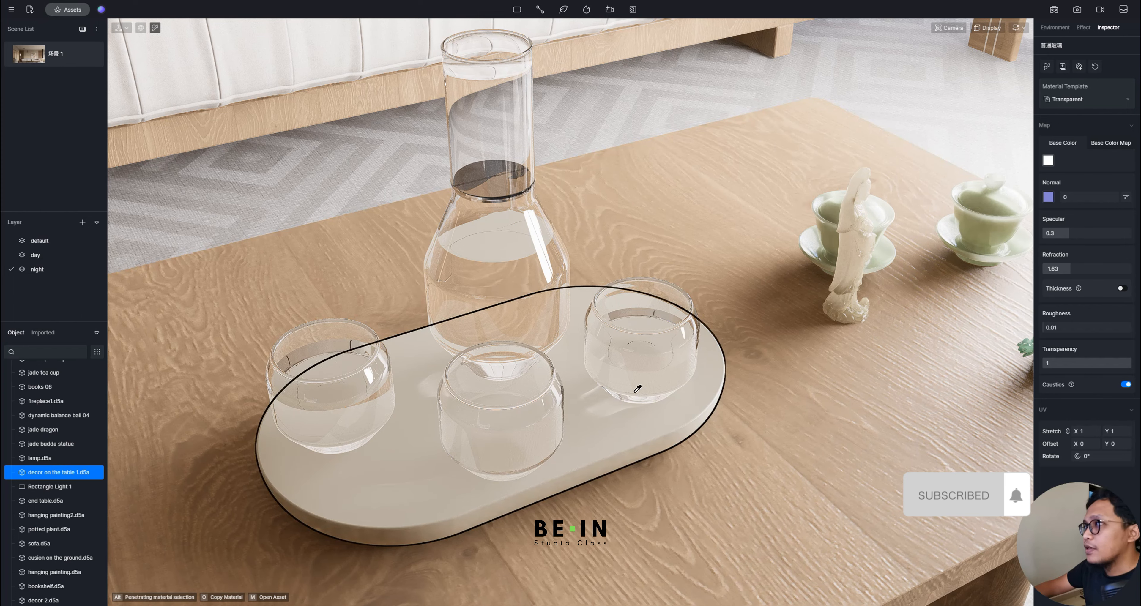
Step: Sample the green jade dragon's material and examine its subsurface scattering settings and its look on the table
{"action": "middle_click_drag", "start_coordinate": [813, 333], "coordinate": [518, 370]}
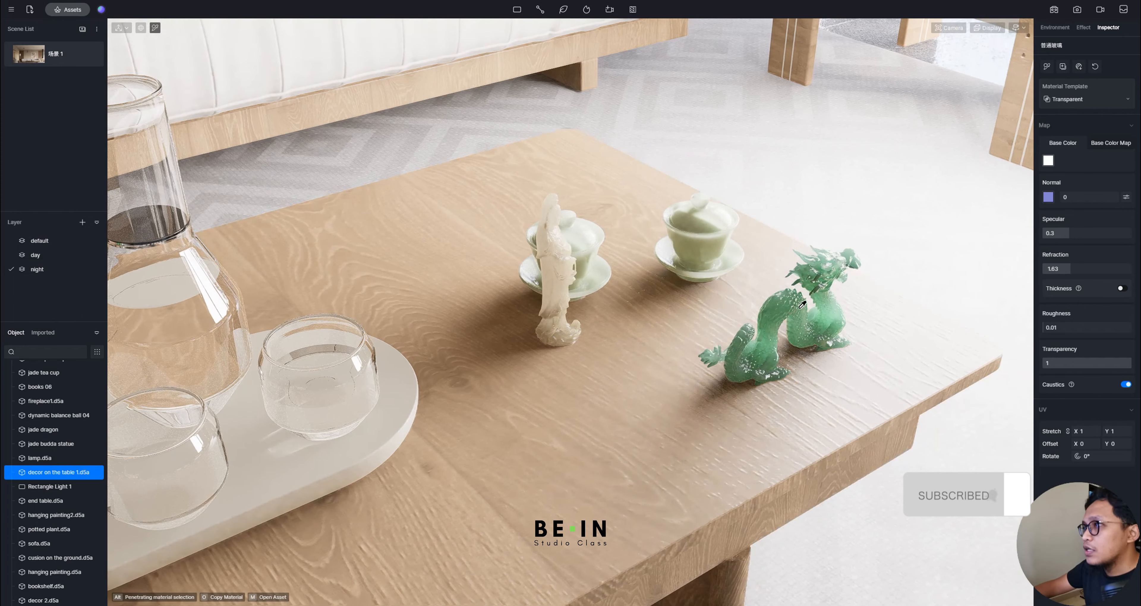
{"action": "middle_click_drag", "start_coordinate": [802, 305], "coordinate": [609, 274]}
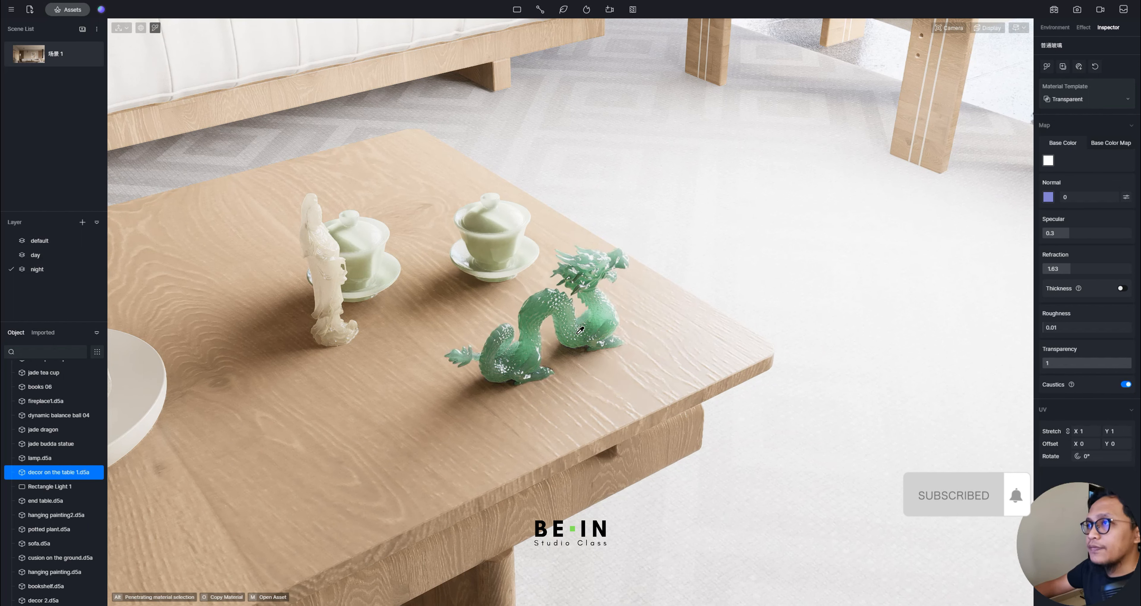
{"action": "left_click", "coordinate": [606, 322]}
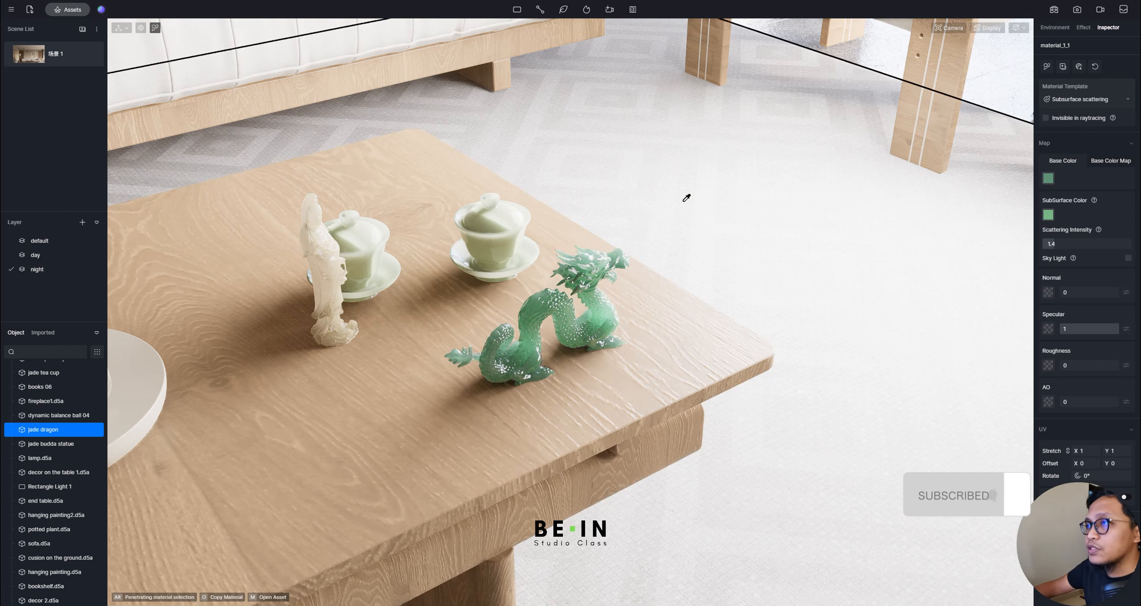
{"action": "scroll", "coordinate": [597, 308], "scroll_direction": "up", "scroll_amount": 4}
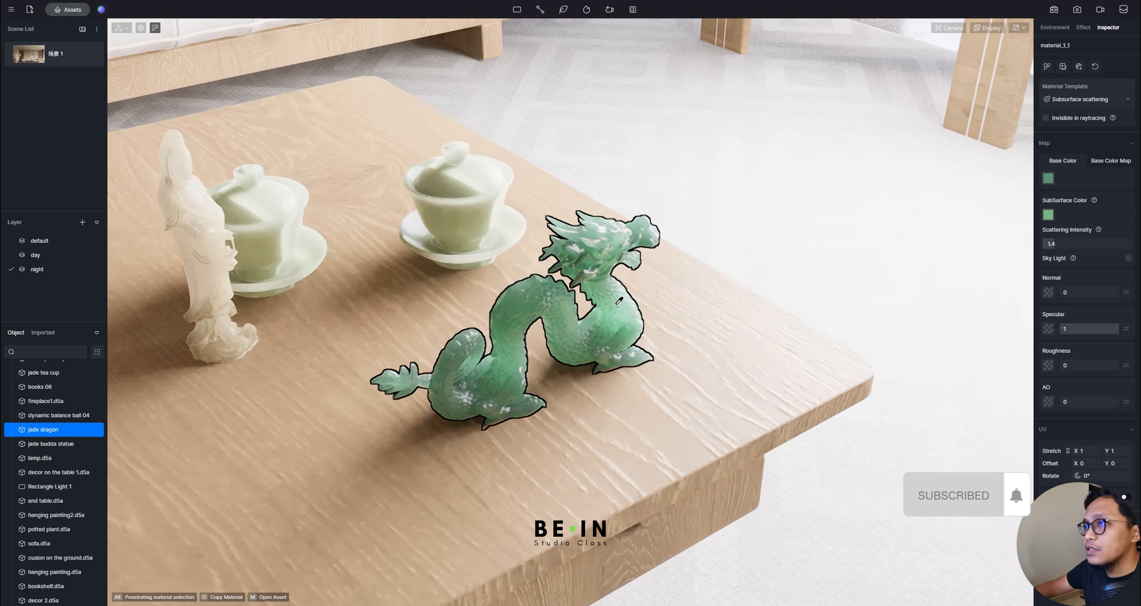
{"action": "middle_click_drag", "start_coordinate": [596, 308], "coordinate": [815, 328]}
{"action": "scroll", "coordinate": [816, 328], "scroll_direction": "down", "scroll_amount": 4}
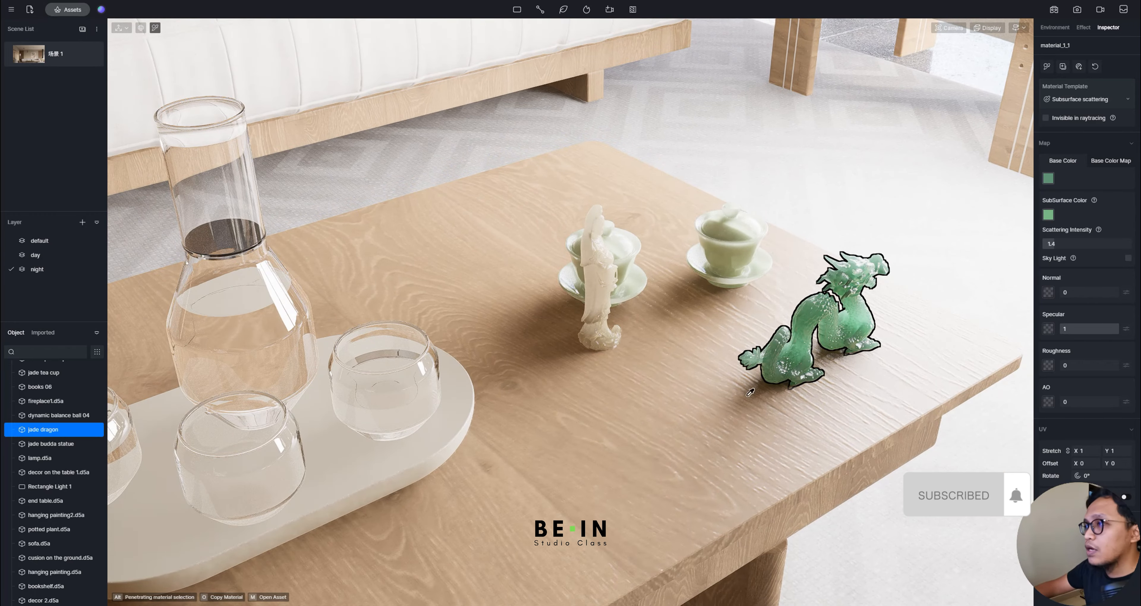
Step: Sample the drinking glass's material again to review its settings, clear the selection and examine the glassware on the tray
{"action": "middle_click_drag", "start_coordinate": [504, 327], "coordinate": [594, 371]}
{"action": "left_click", "coordinate": [594, 372]}
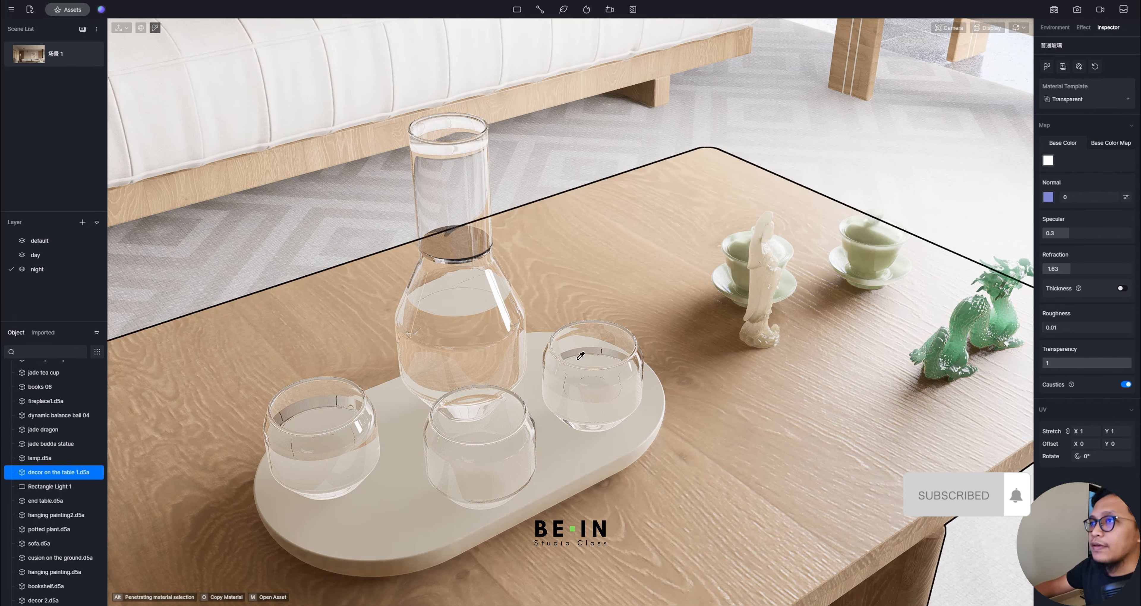
{"action": "mouse_move", "coordinate": [642, 265]}
{"action": "right_mouse_down"}
{"action": "mouse_move", "coordinate": [639, 297]}
{"action": "mouse_move", "coordinate": [637, 262]}
{"action": "right_mouse_up"}
{"action": "key", "text": "Escape"}
{"action": "key", "text": "Escape"}
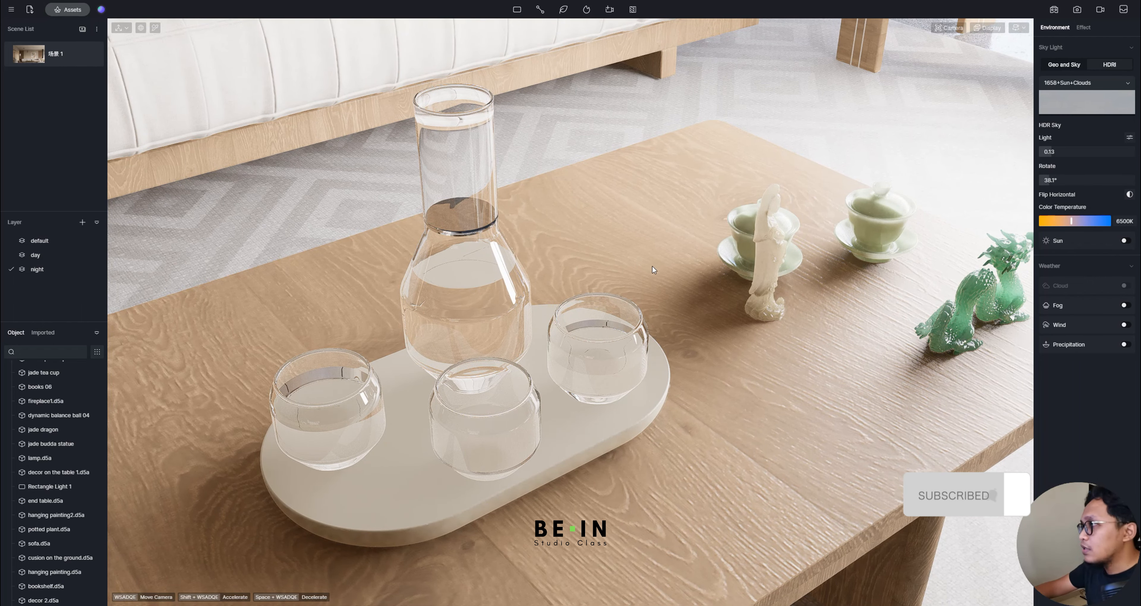
{"action": "right_click_drag", "start_coordinate": [637, 263], "coordinate": [638, 273]}
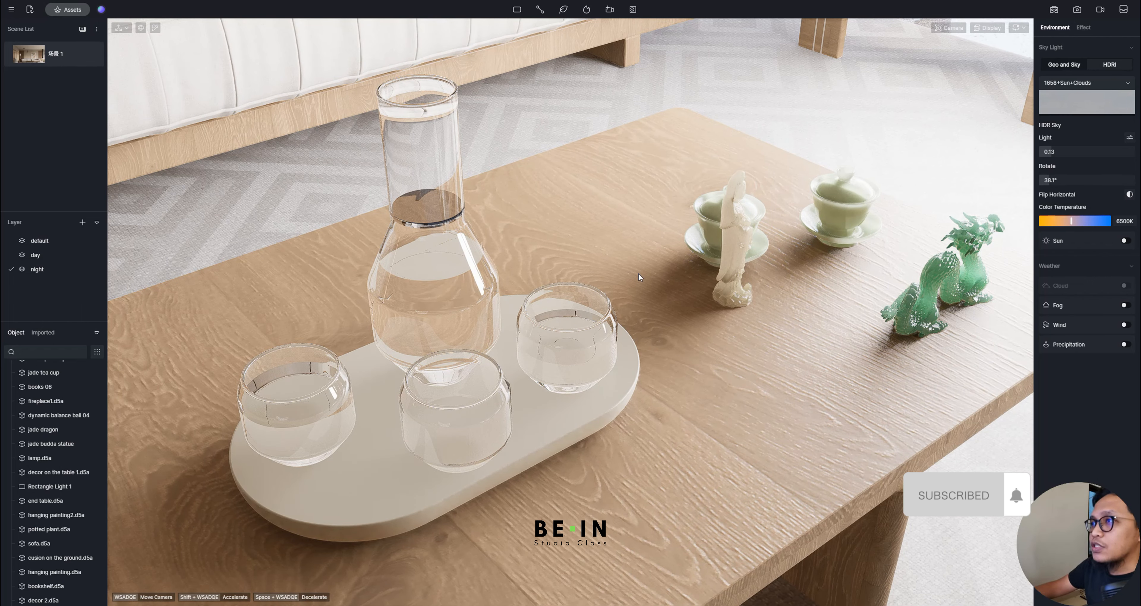